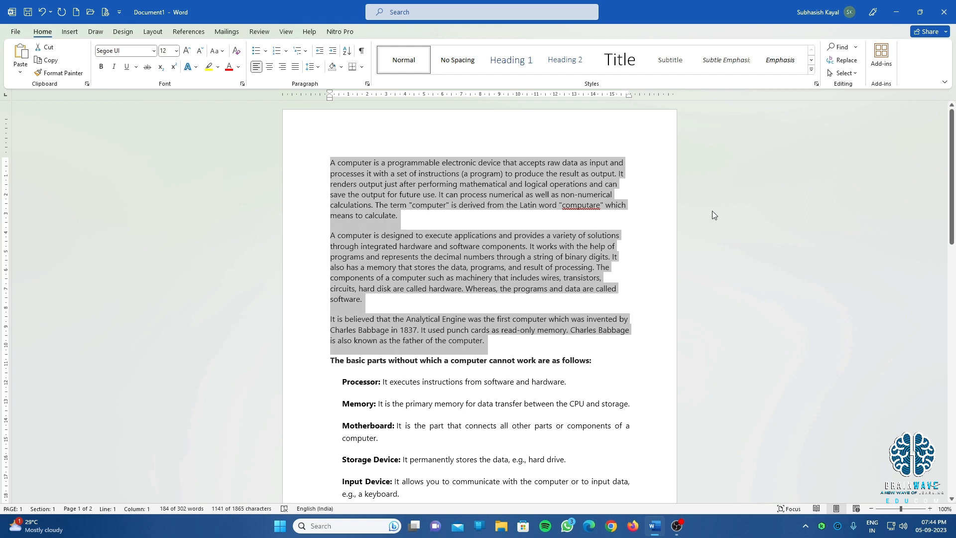
# Enlarge the page view to 150% and look over the opening paragraphs and the start of the basic parts list.
pyautogui.click(930, 509)
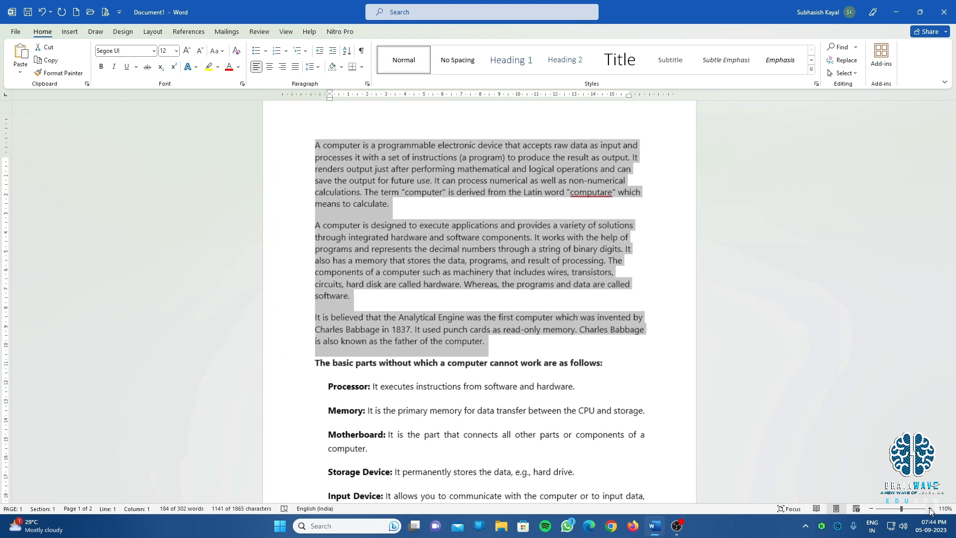
pyautogui.click(931, 509)
pyautogui.click(931, 509)
pyautogui.click(931, 509)
pyautogui.click(931, 509)
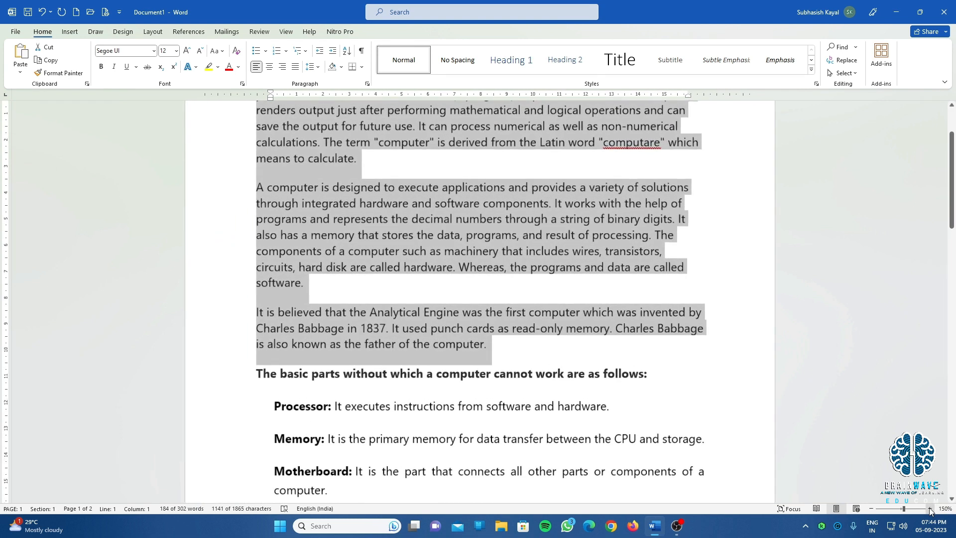
pyautogui.scroll(3, 774, 362)
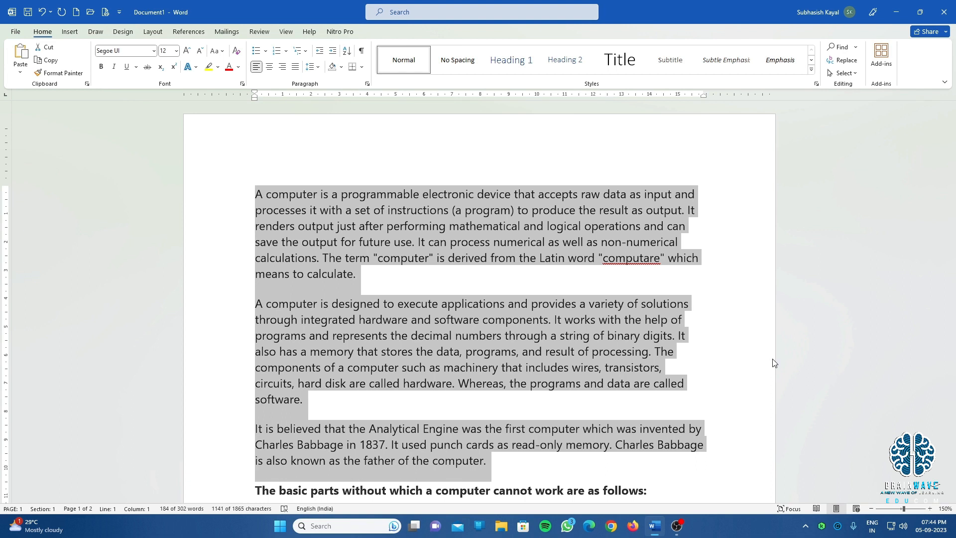
pyautogui.scroll(-5, 773, 363)
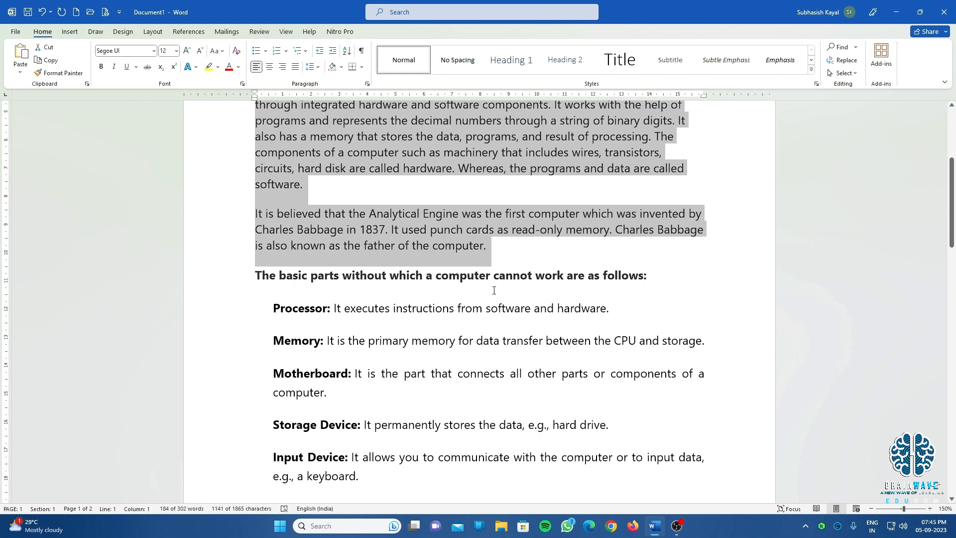
pyautogui.scroll(5, 554, 301)
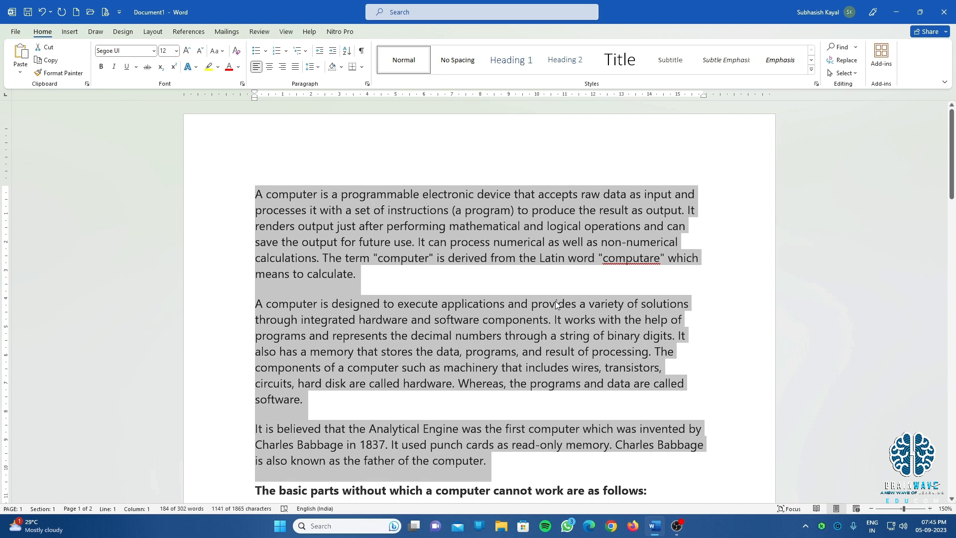
# Change the font of the three opening paragraphs to Arial.
pyautogui.click(492, 283)
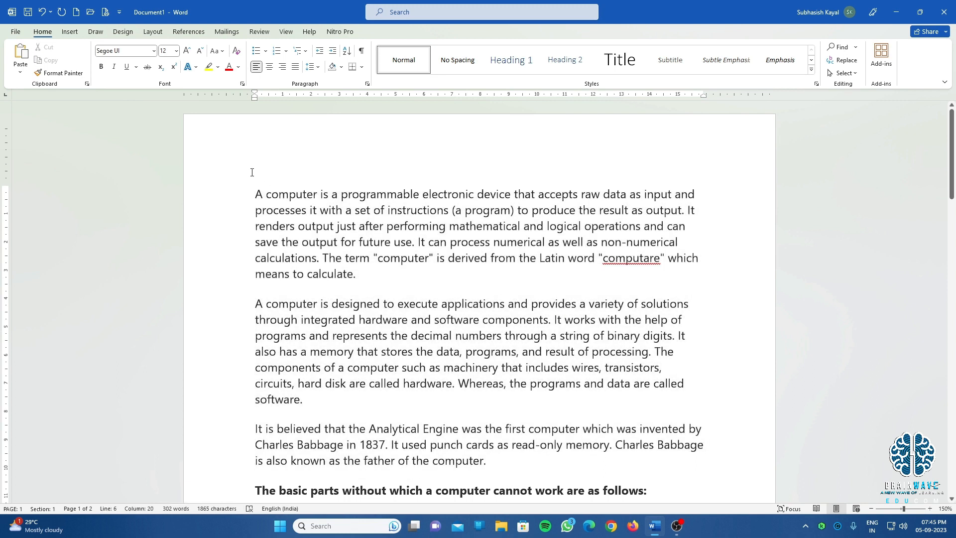
pyautogui.moveTo(259, 193); pyautogui.dragTo(677, 461)
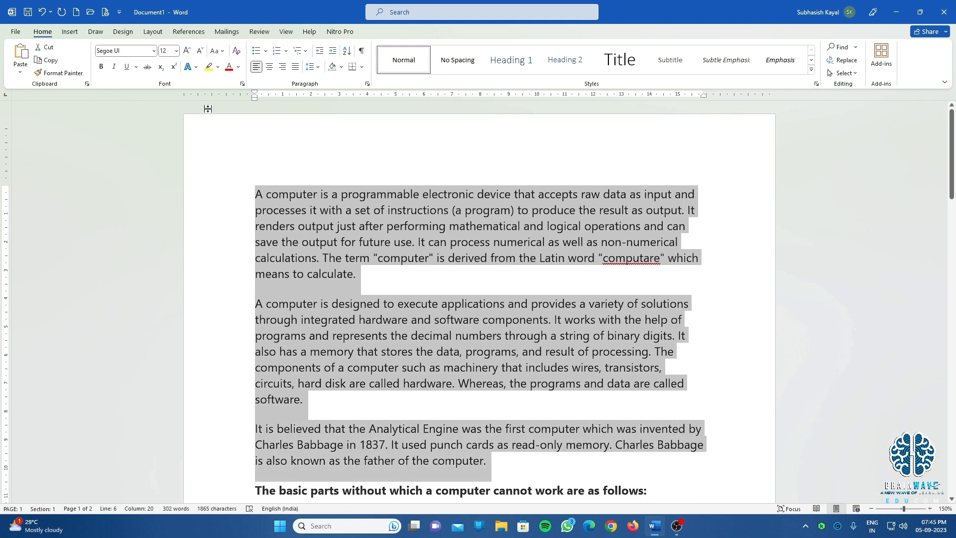
pyautogui.click(153, 51)
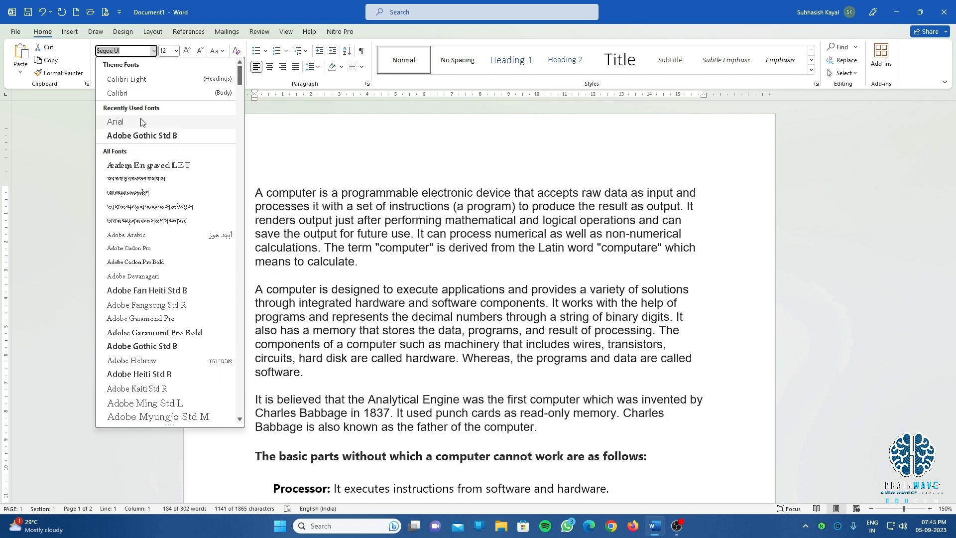
pyautogui.click(141, 122)
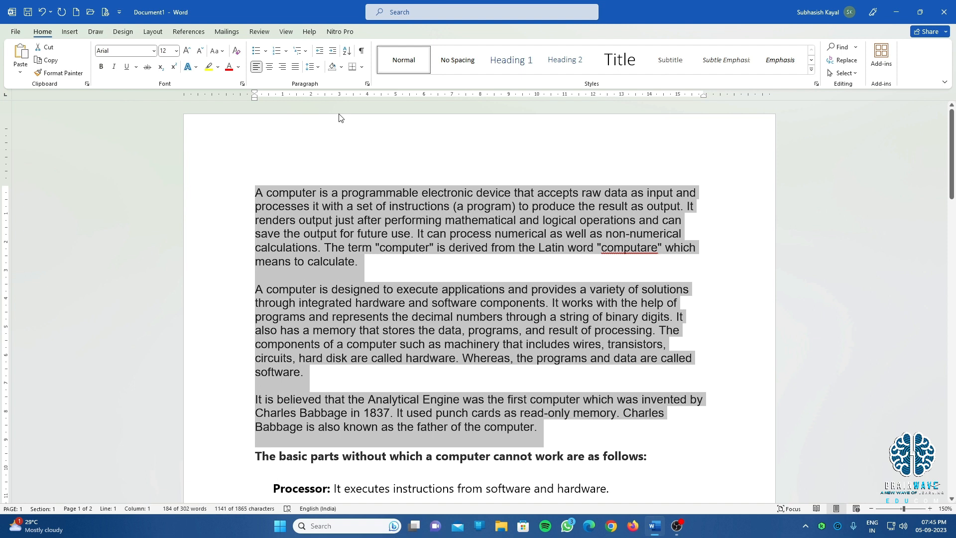
# Replace the flagged word "computare" in the first paragraph with the spelling suggestion "computer".
pyautogui.rightClick(632, 253)
pyautogui.click(618, 262)
pyautogui.click(620, 262)
pyautogui.rightClick(621, 256)
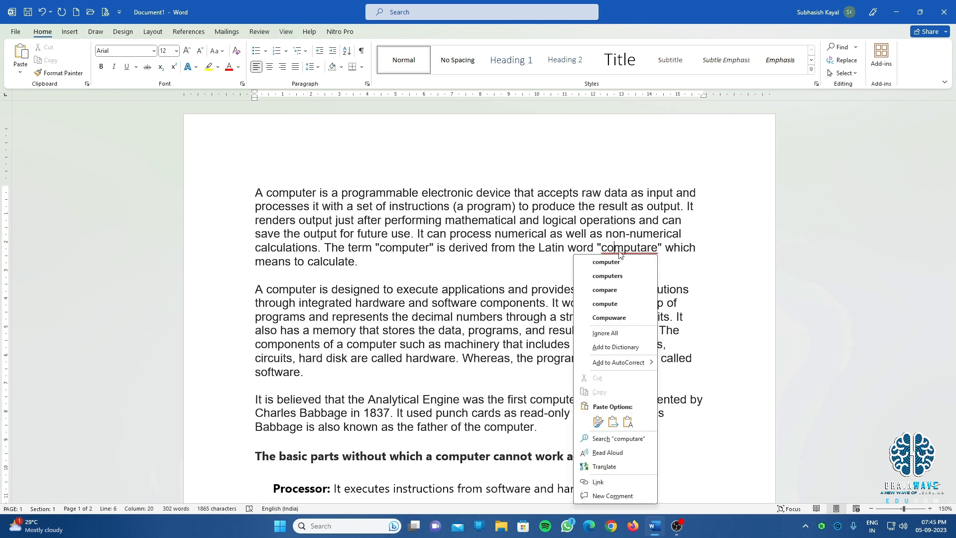
pyautogui.click(645, 259)
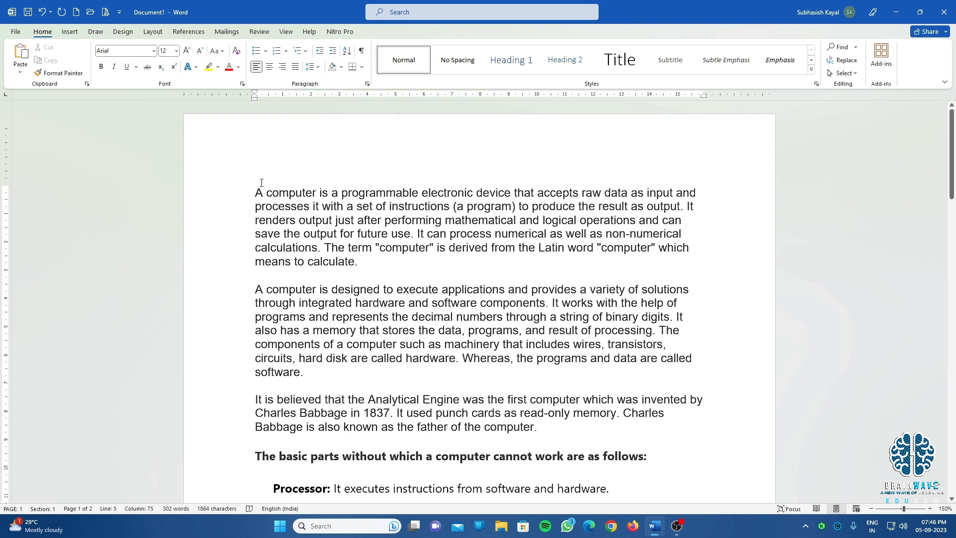
# Try centred, right and left alignment on the three opening paragraphs and finish by justifying them.
pyautogui.moveTo(254, 189); pyautogui.dragTo(649, 442)
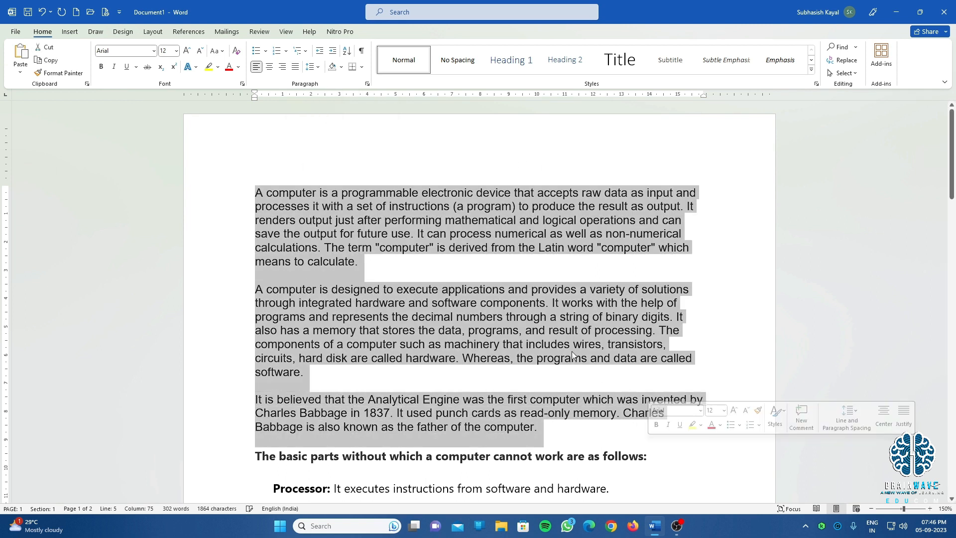
pyautogui.click(260, 69)
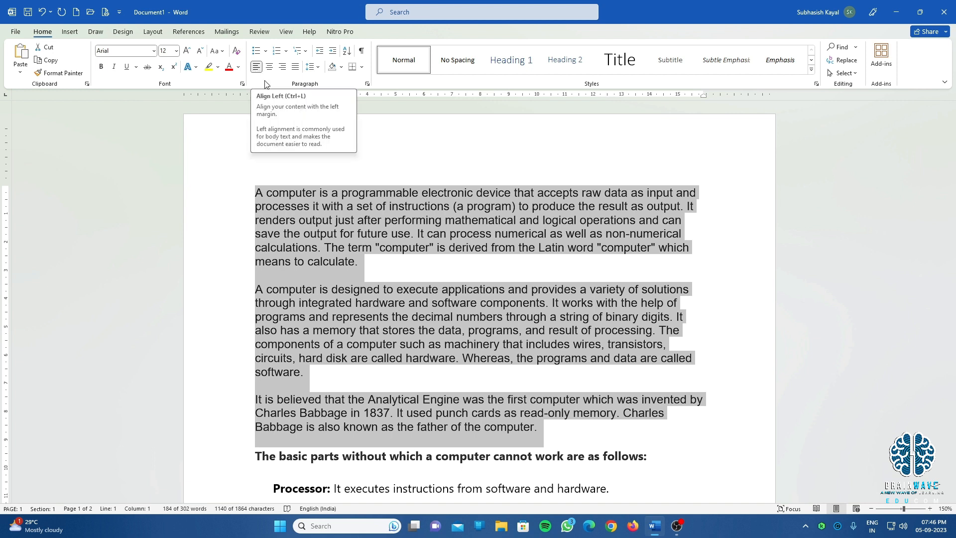
pyautogui.click(269, 68)
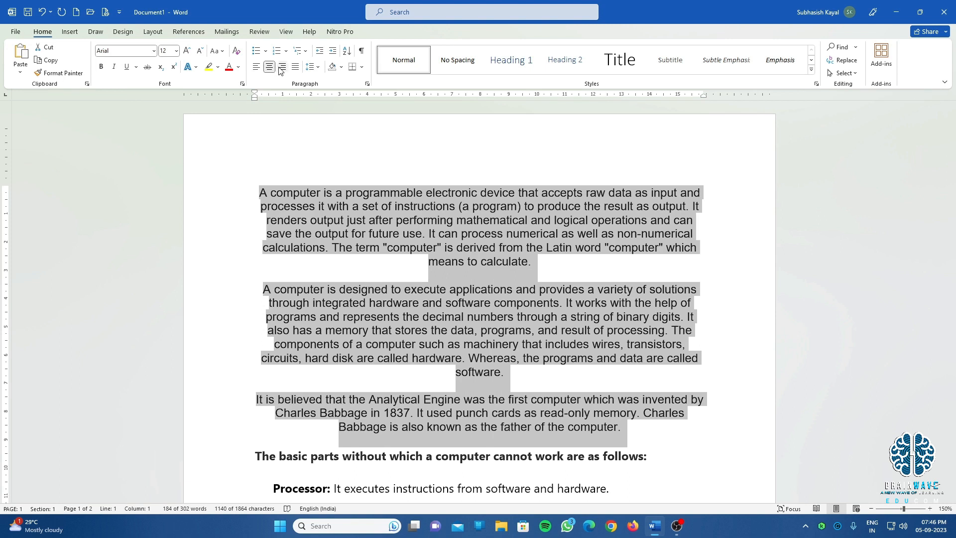
pyautogui.click(281, 68)
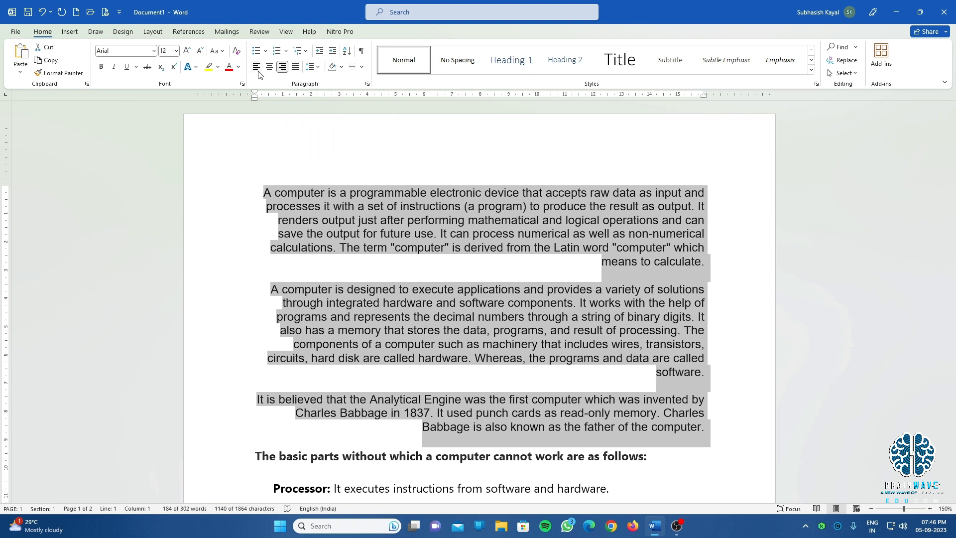
pyautogui.click(257, 68)
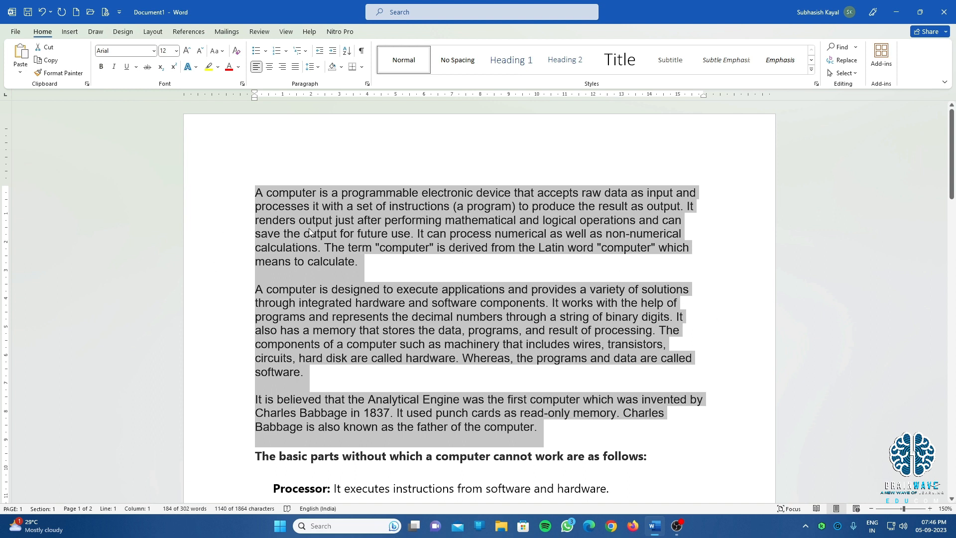
pyautogui.click(295, 67)
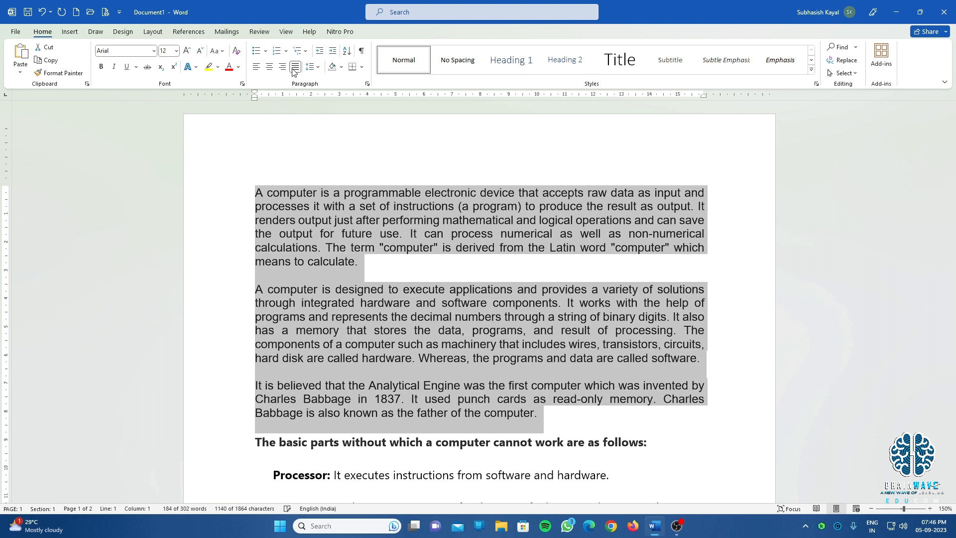
pyautogui.click(734, 224)
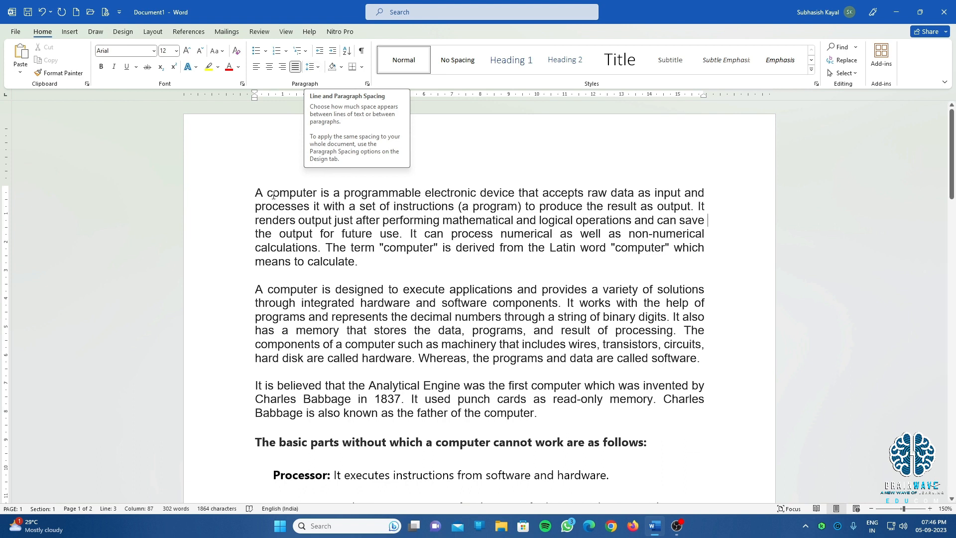
# Set the line spacing of the three opening paragraphs to 1.5.
pyautogui.moveTo(255, 189); pyautogui.dragTo(541, 421)
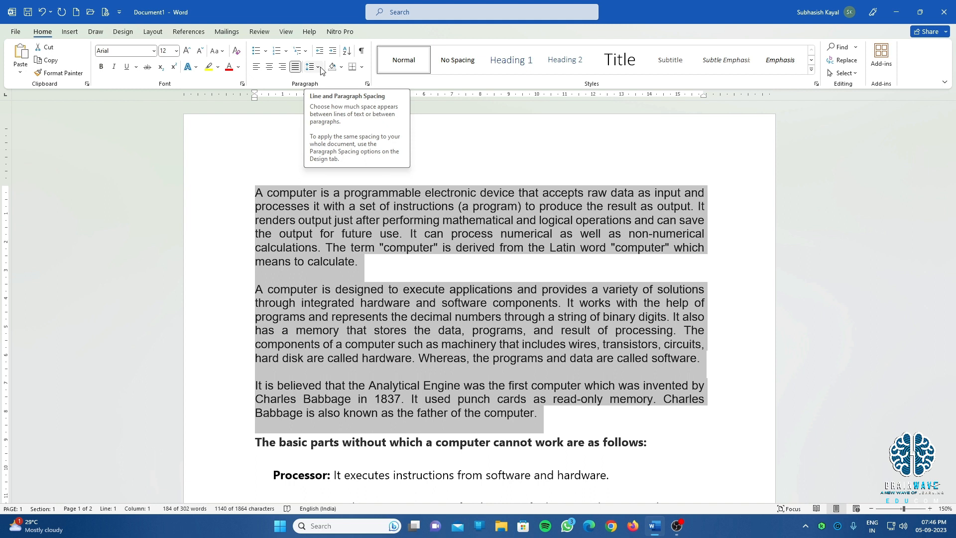
pyautogui.click(318, 68)
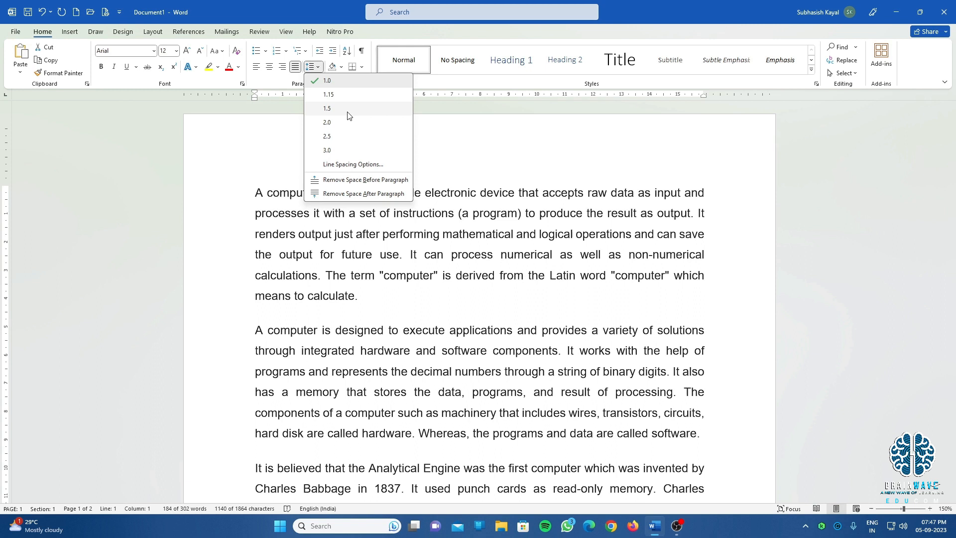
pyautogui.click(347, 114)
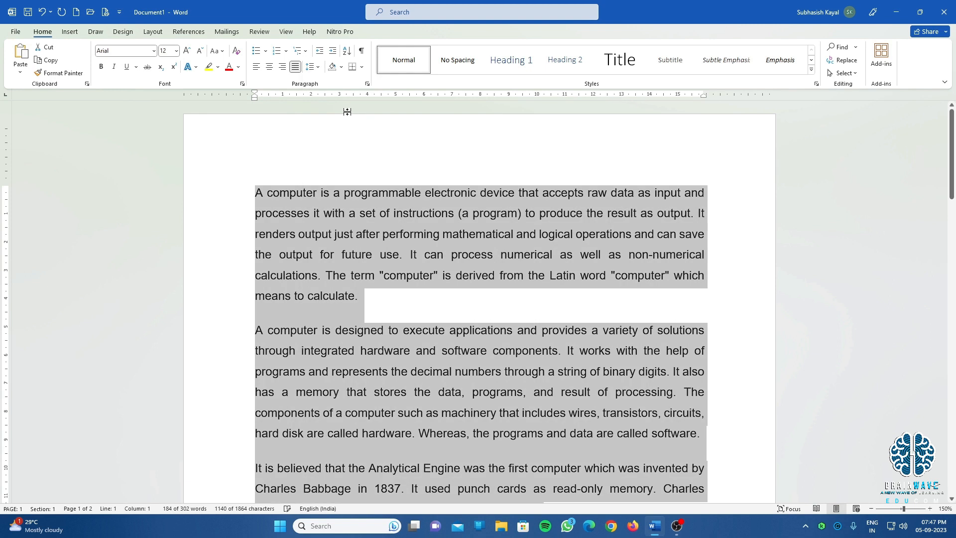
pyautogui.click(479, 199)
# Format the basic computer parts from Processor to Output Device as a bulleted list with the four-diamond bullet.
pyautogui.scroll(-1, 479, 200)
pyautogui.scroll(-3, 480, 200)
pyautogui.scroll(2, 480, 200)
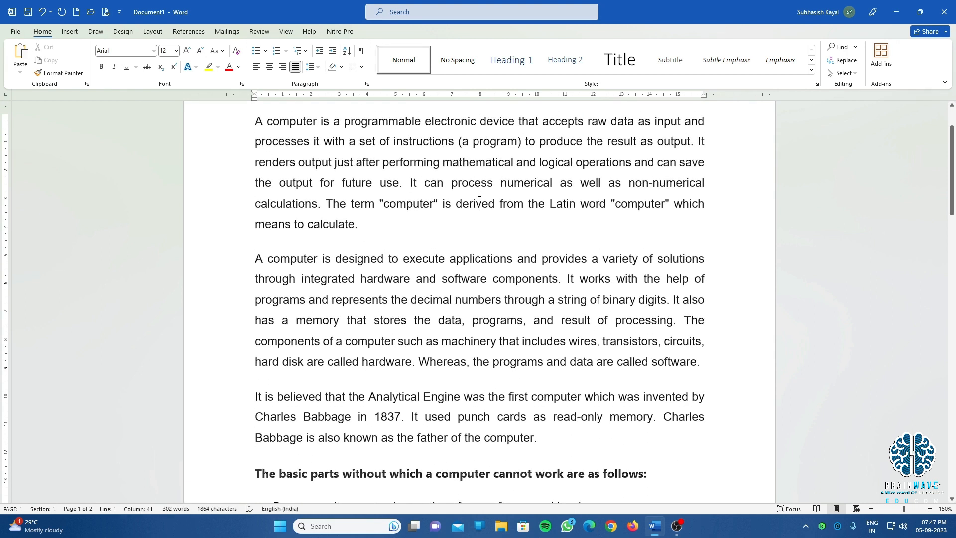
pyautogui.scroll(-3, 479, 200)
pyautogui.scroll(-2, 475, 189)
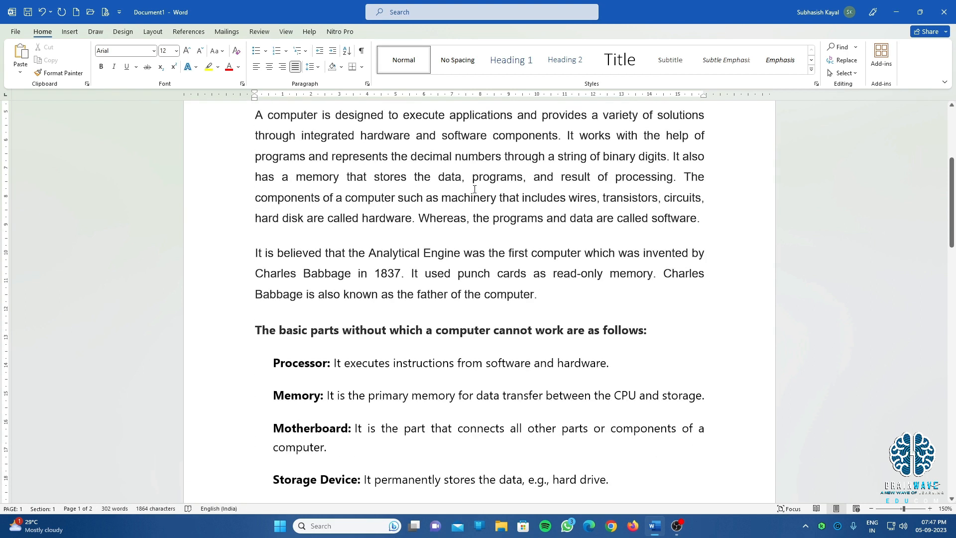
pyautogui.scroll(-5, 474, 189)
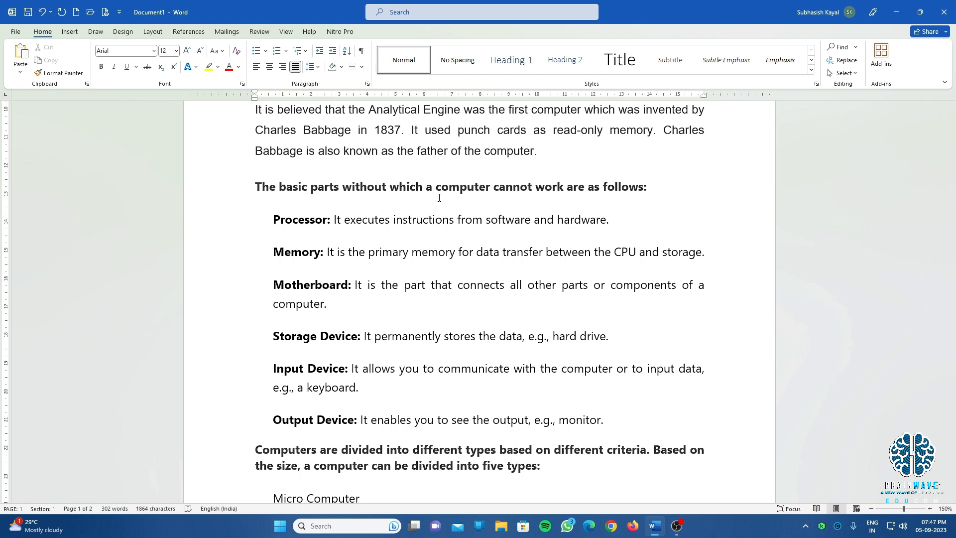
pyautogui.moveTo(267, 214); pyautogui.dragTo(694, 414)
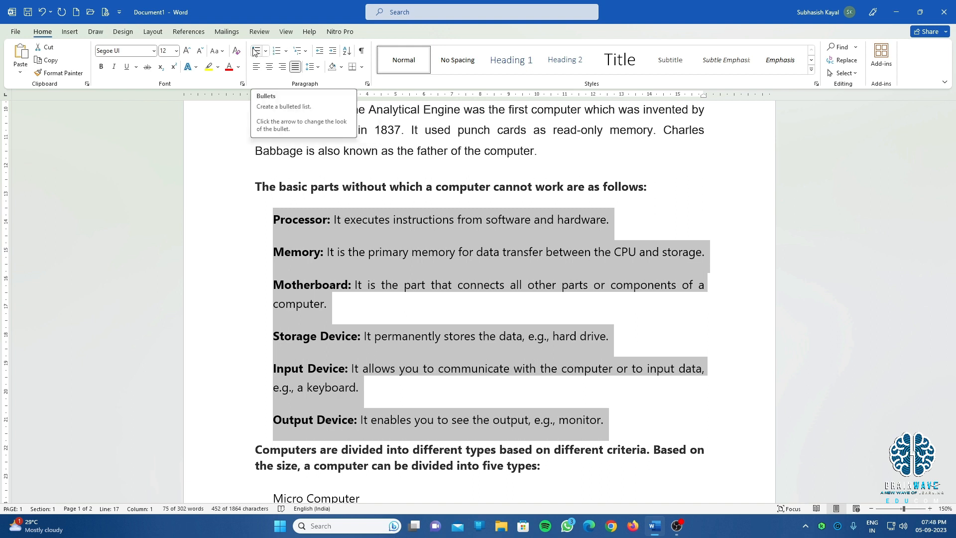
pyautogui.click(255, 50)
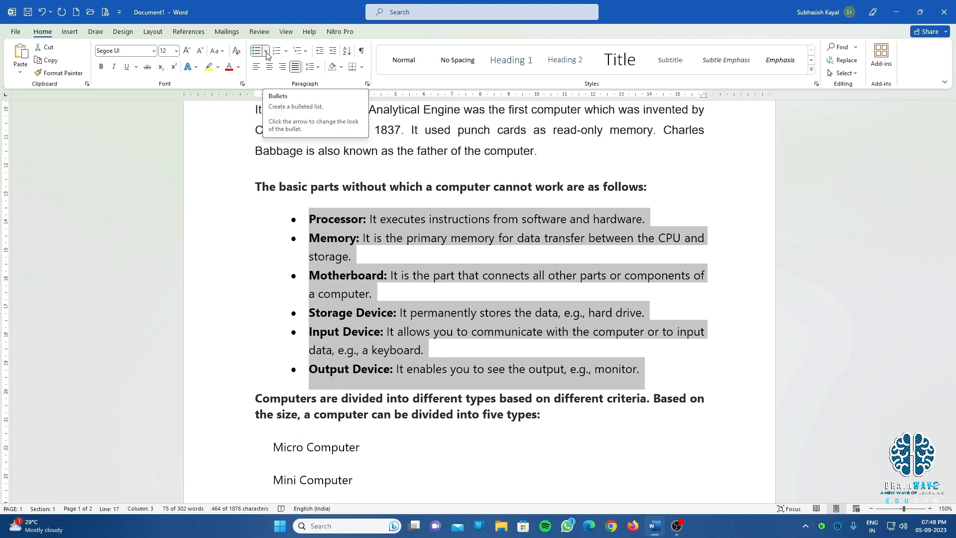
pyautogui.click(267, 51)
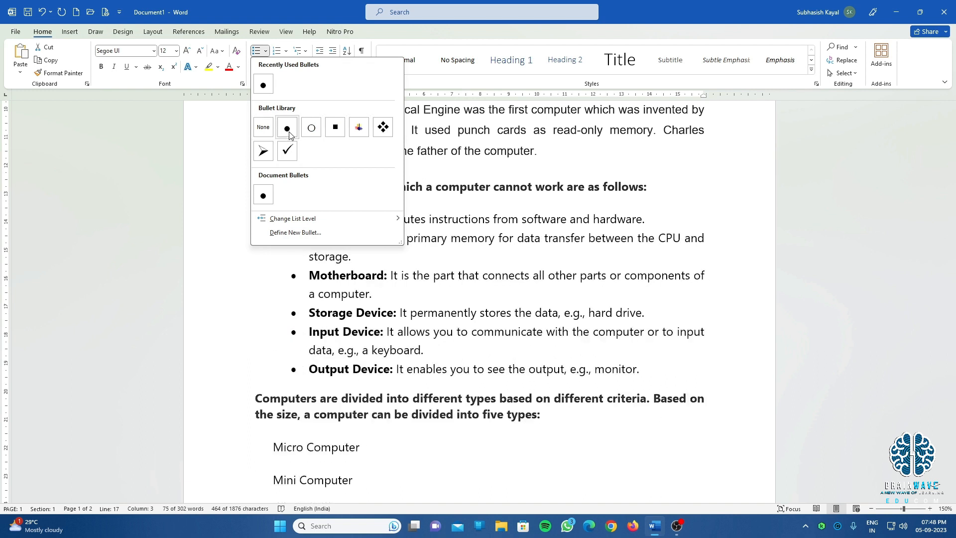
pyautogui.click(385, 127)
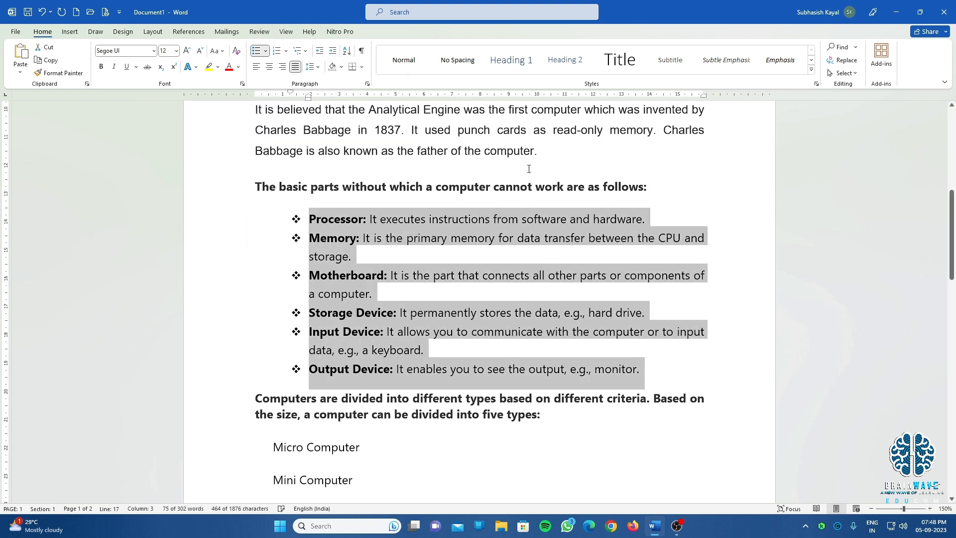
pyautogui.click(730, 286)
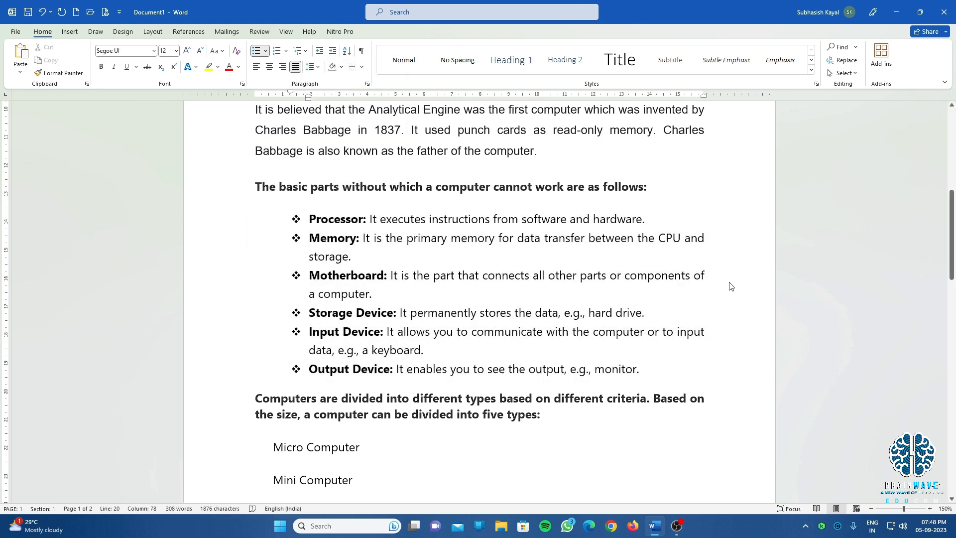
# Number the Micro, Mini and Mainframe Computer lines as a list in the a), b), c) format.
pyautogui.scroll(-3, 729, 285)
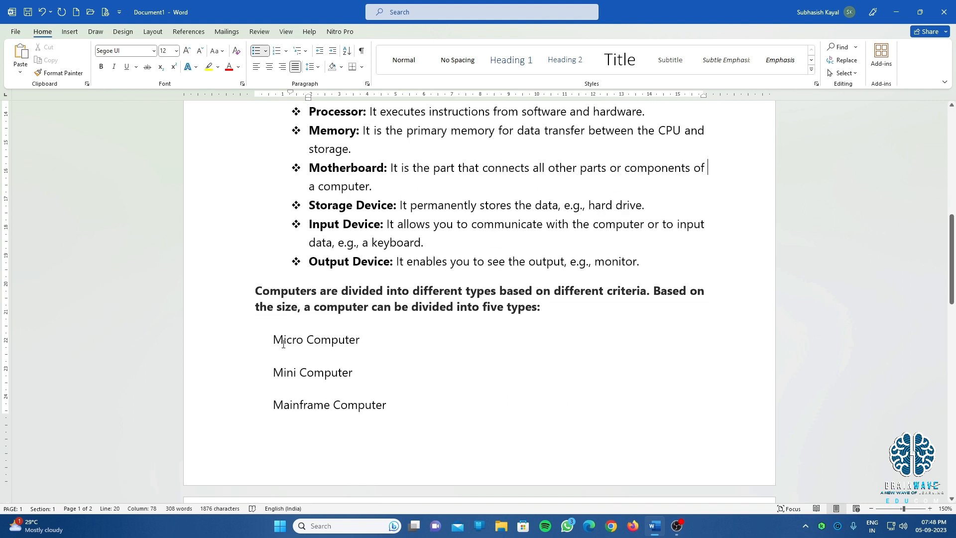
pyautogui.moveTo(272, 339); pyautogui.dragTo(466, 402)
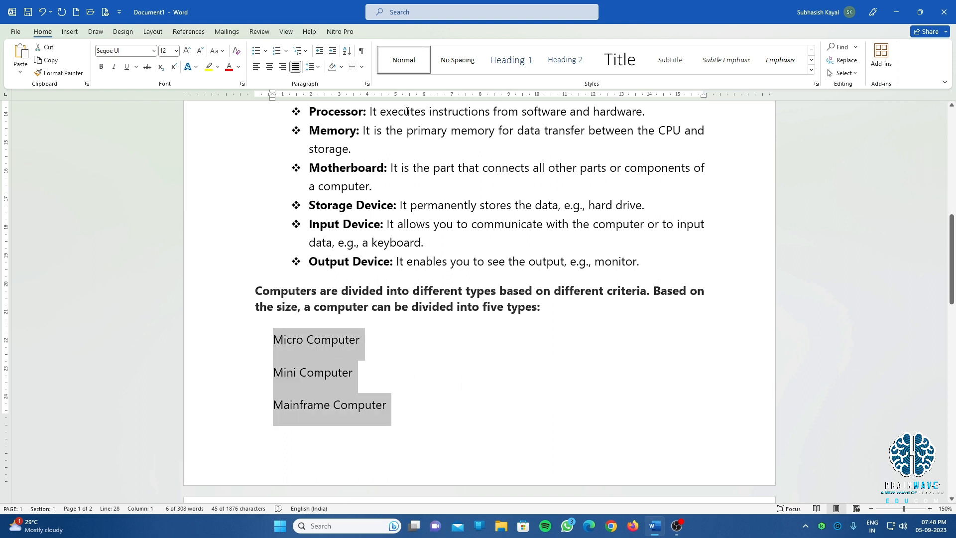
pyautogui.click(277, 51)
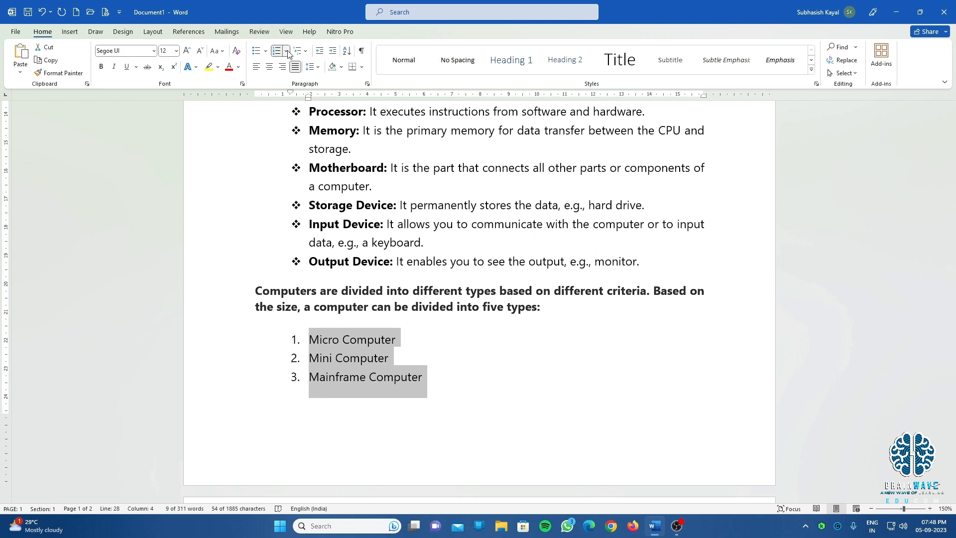
pyautogui.click(287, 51)
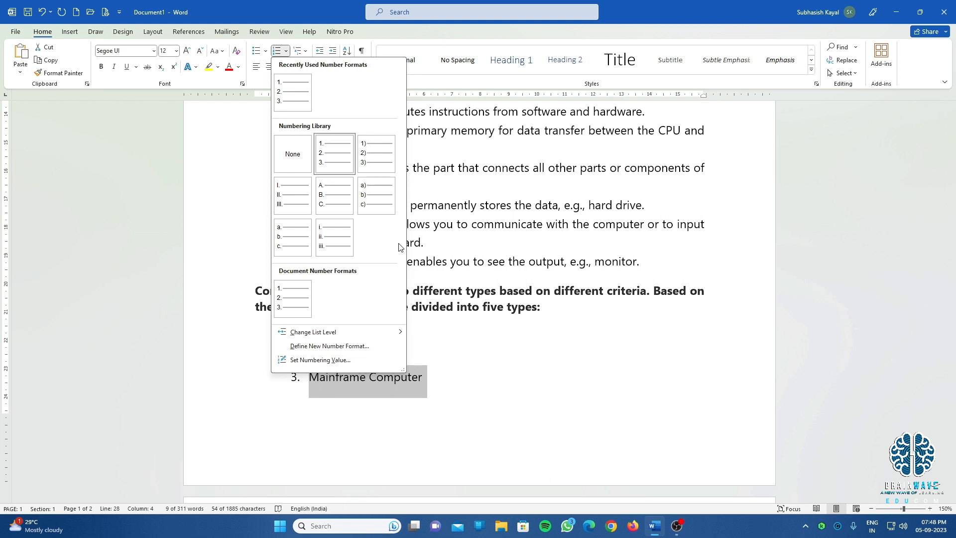
pyautogui.click(379, 198)
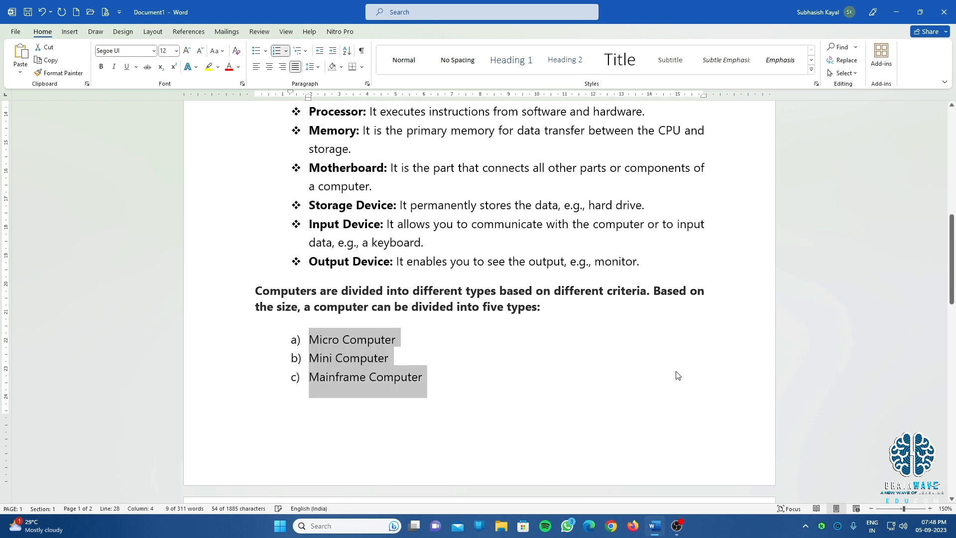
pyautogui.click(601, 382)
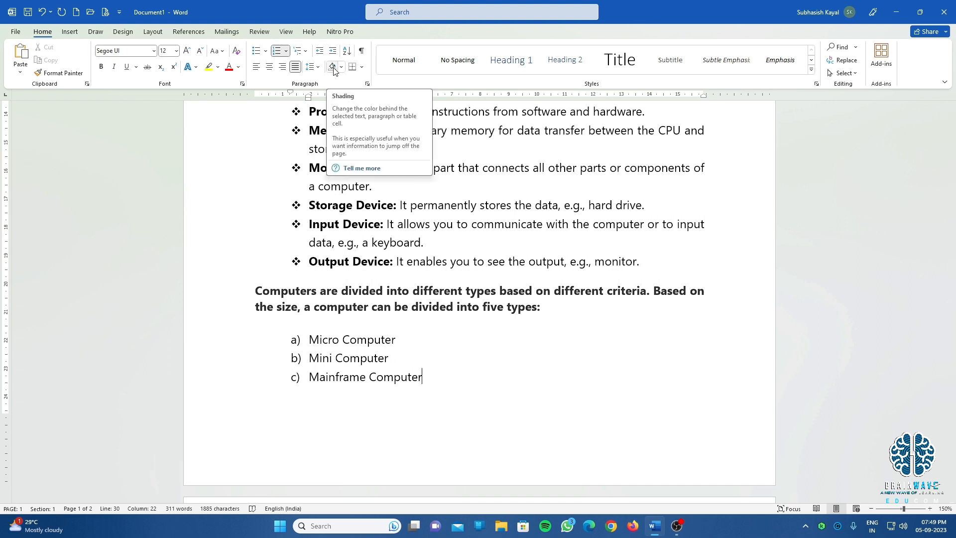
# Increase the left indent of the opening paragraph by six levels.
pyautogui.scroll(6, 414, 139)
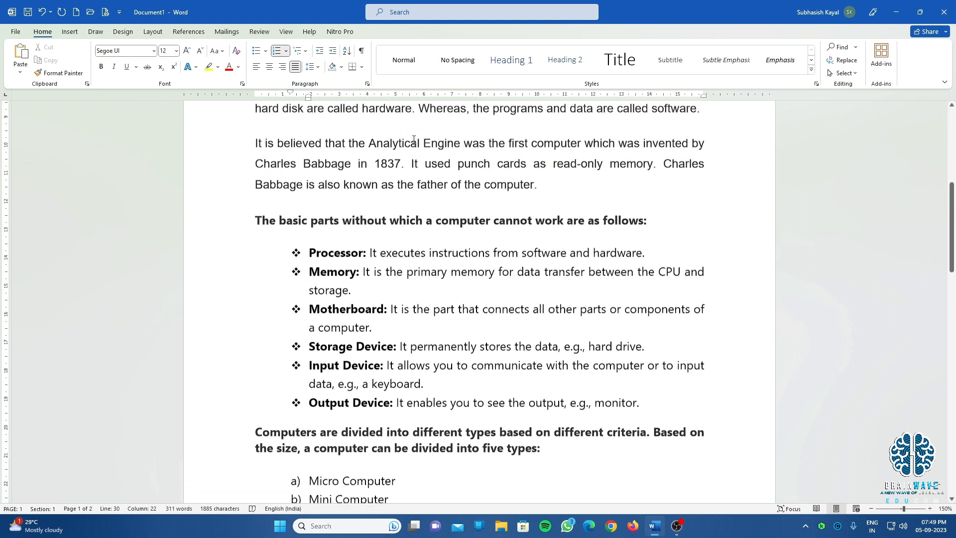
pyautogui.scroll(2, 413, 140)
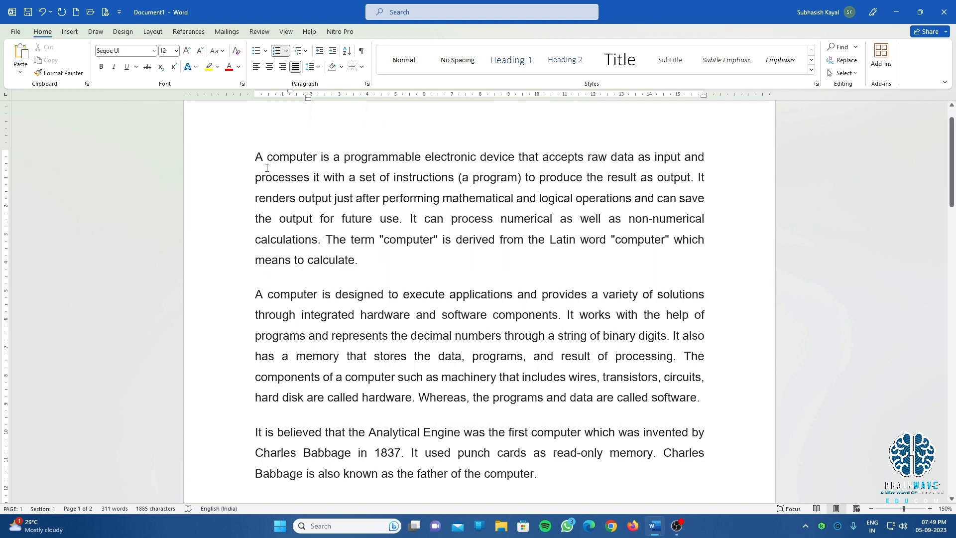
pyautogui.moveTo(254, 160); pyautogui.dragTo(366, 271)
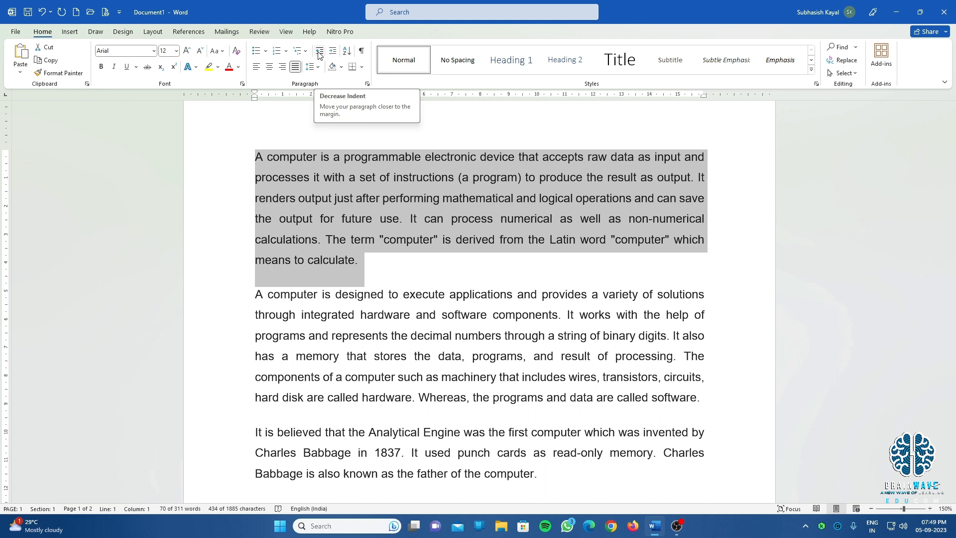
pyautogui.click(333, 52)
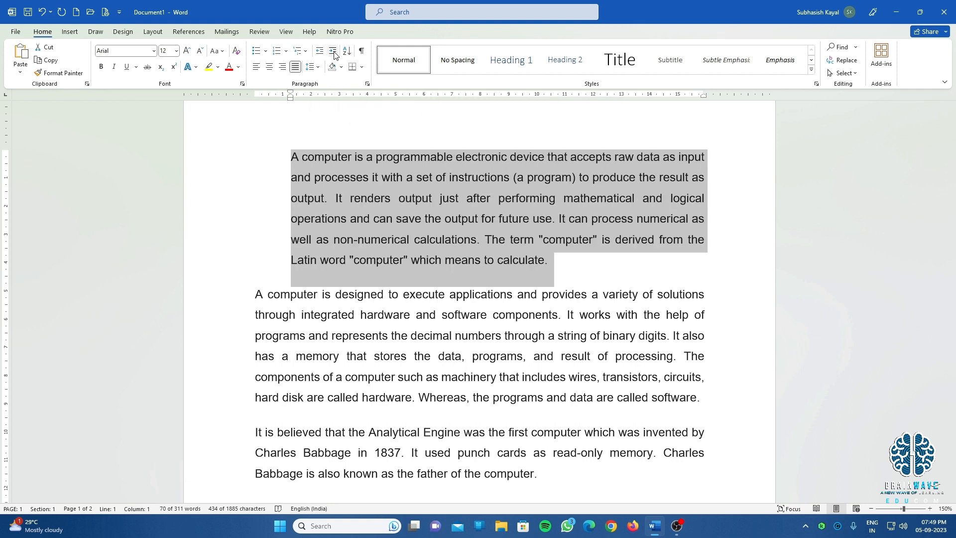
pyautogui.click(334, 56)
pyautogui.click(334, 55)
pyautogui.click(334, 55)
pyautogui.click(334, 55)
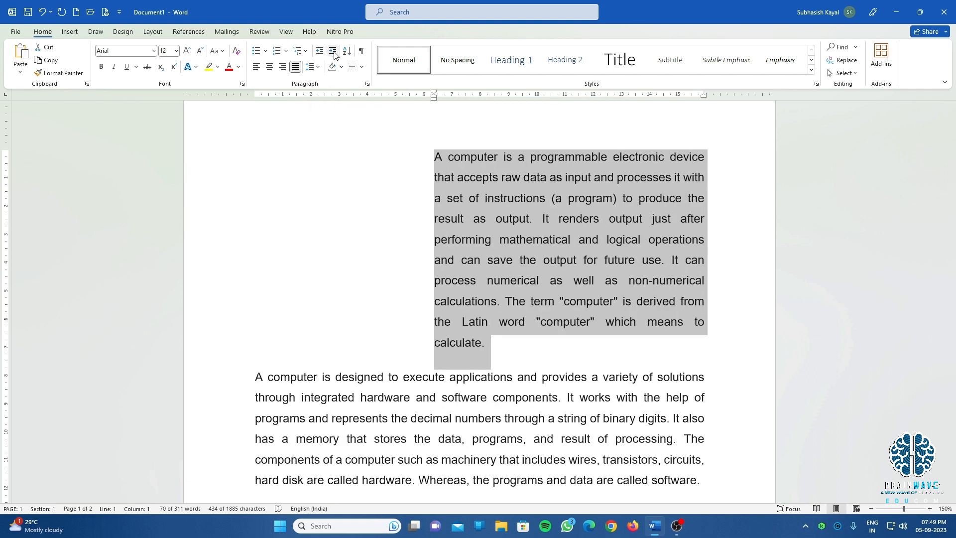
pyautogui.click(334, 55)
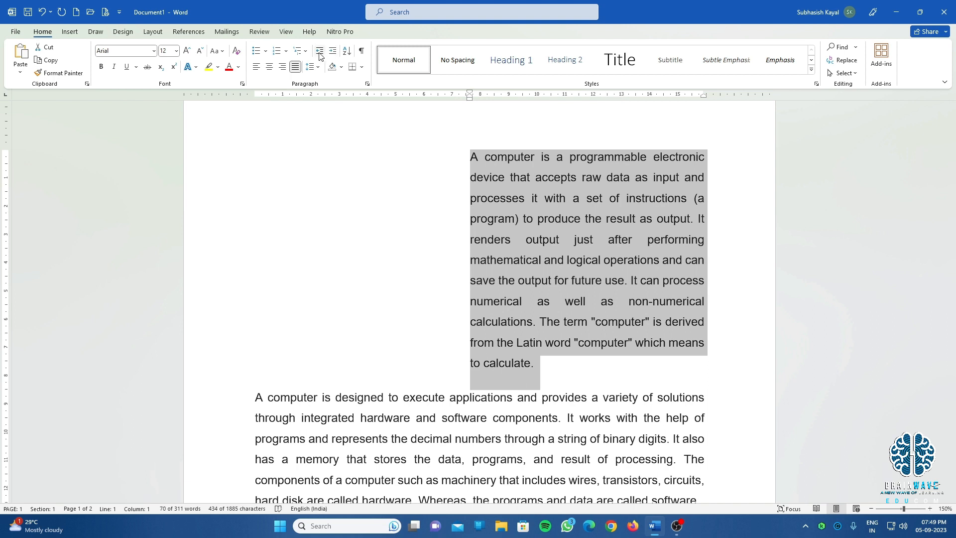
# Decrease the opening paragraph's indent by six levels, back to the page margin.
pyautogui.click(319, 56)
pyautogui.click(319, 55)
pyautogui.click(319, 55)
pyautogui.click(319, 55)
pyautogui.click(319, 56)
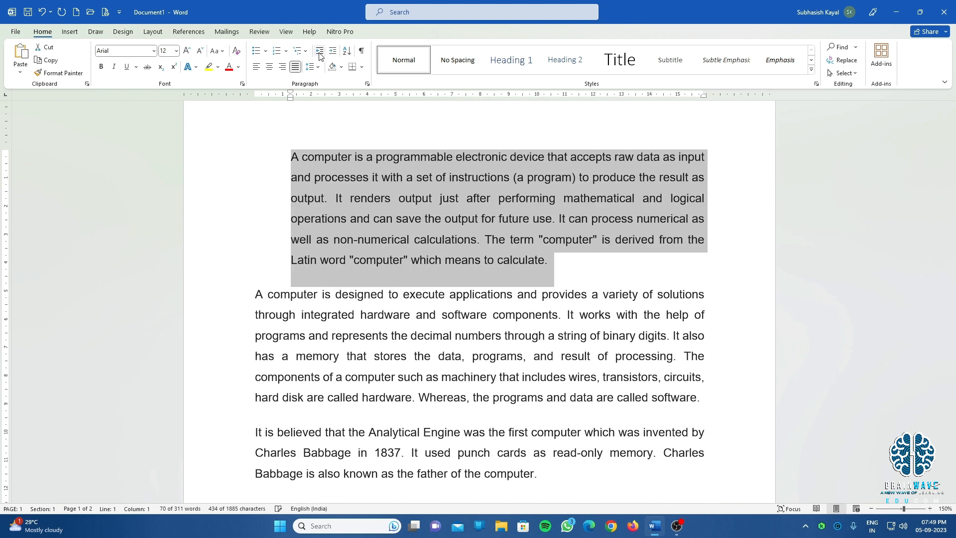
pyautogui.click(320, 56)
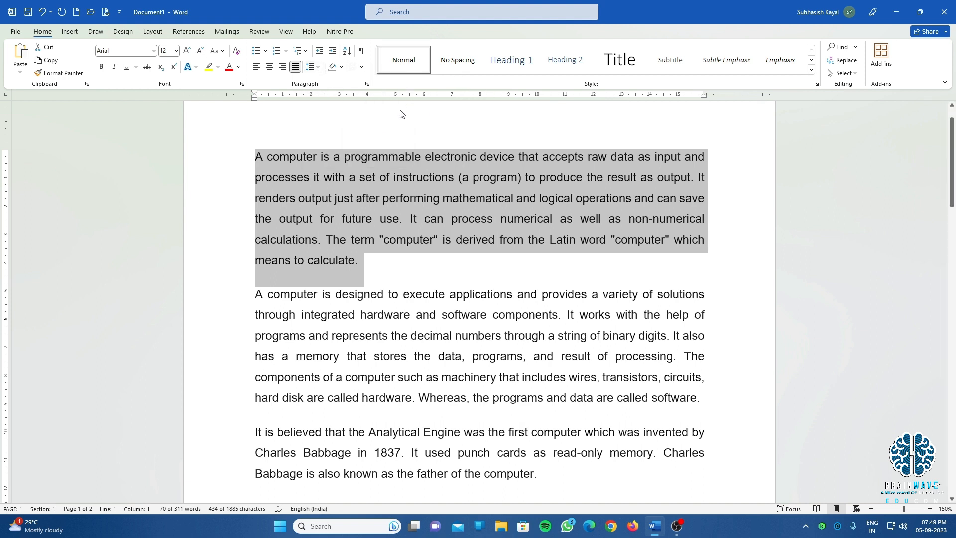
# Apply All Borders to the opening paragraph.
pyautogui.click(350, 184)
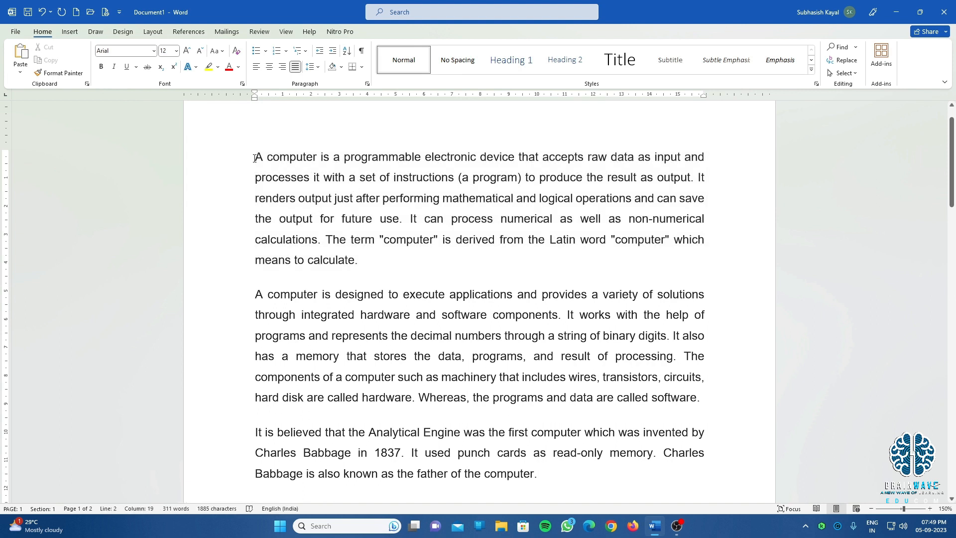
pyautogui.moveTo(255, 157); pyautogui.dragTo(386, 262)
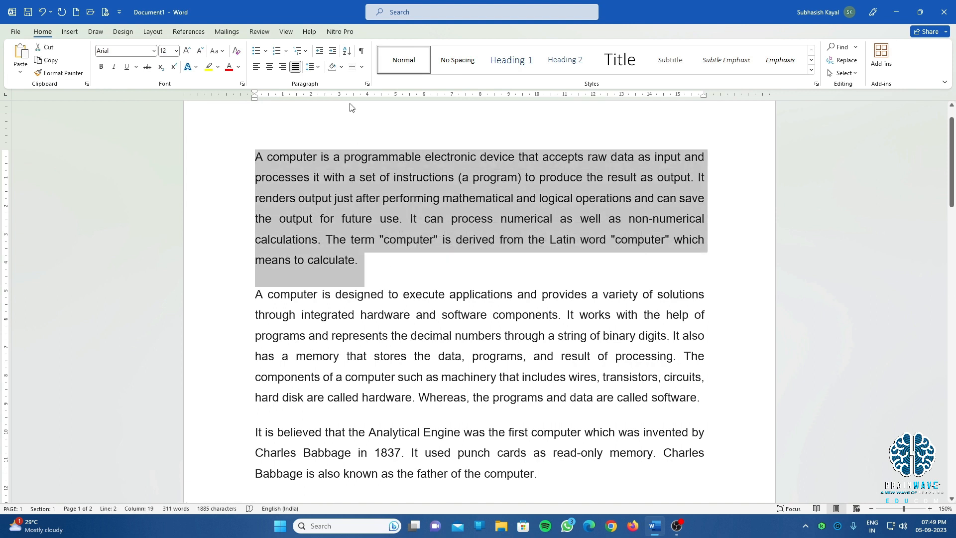
pyautogui.click(360, 68)
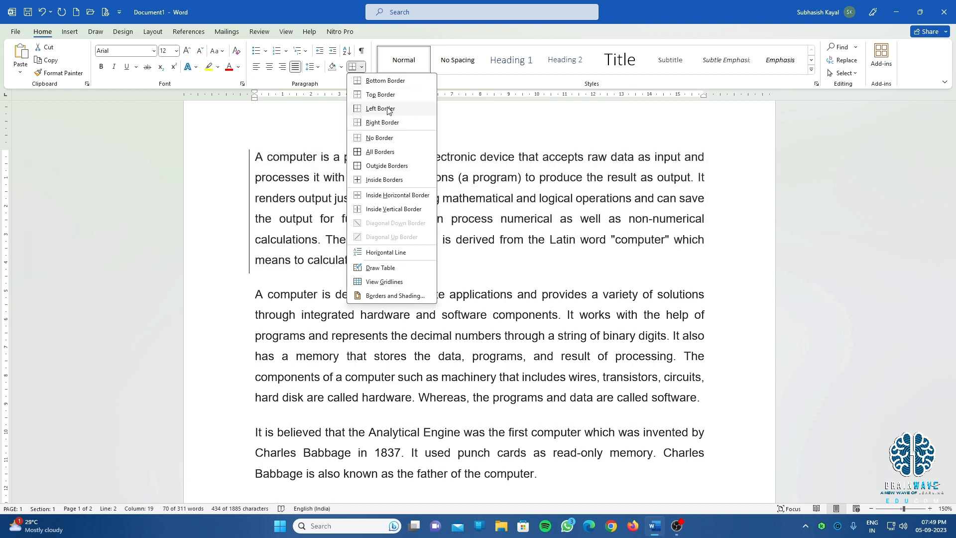
pyautogui.click(394, 153)
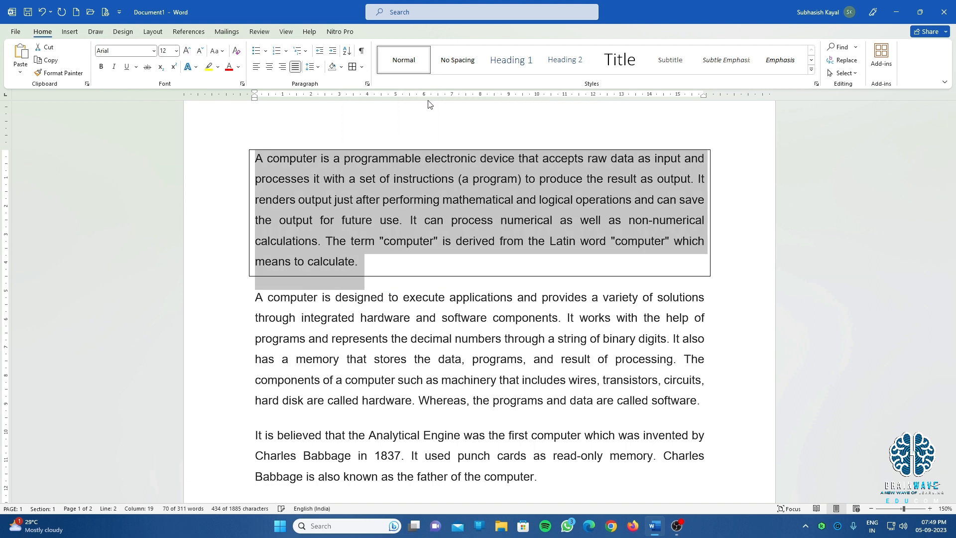
pyautogui.click(450, 247)
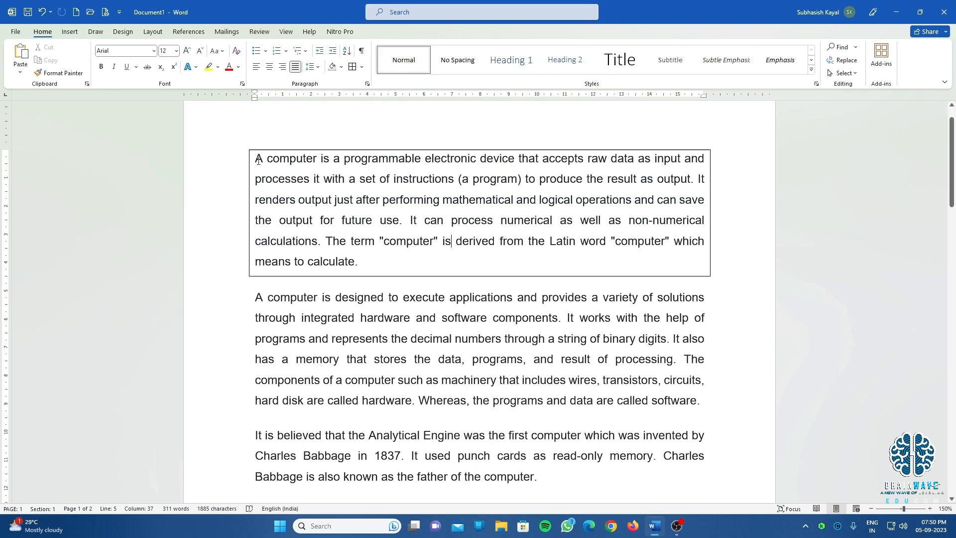
# Apply the Book Title style to the bordered opening paragraph.
pyautogui.moveTo(257, 159); pyautogui.dragTo(439, 255)
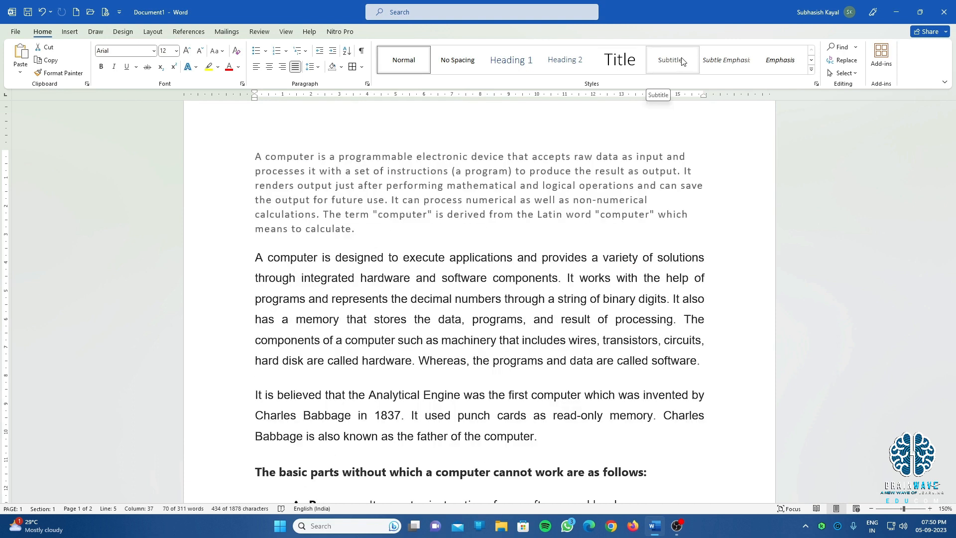
pyautogui.click(811, 71)
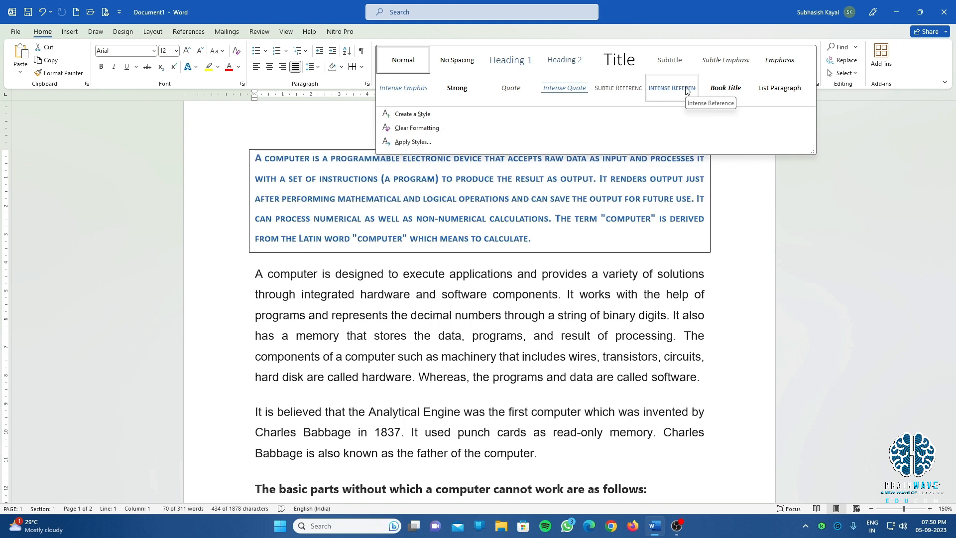
pyautogui.click(719, 89)
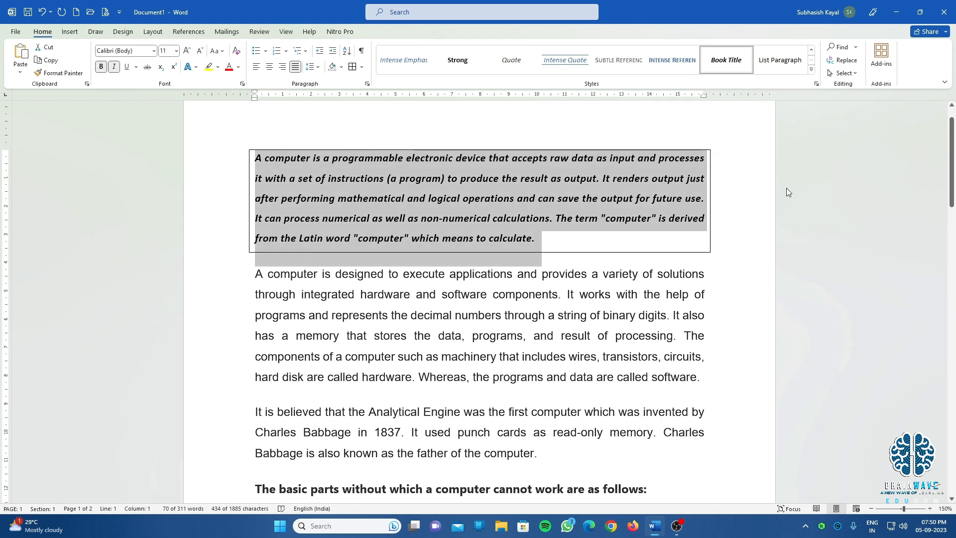
pyautogui.click(787, 187)
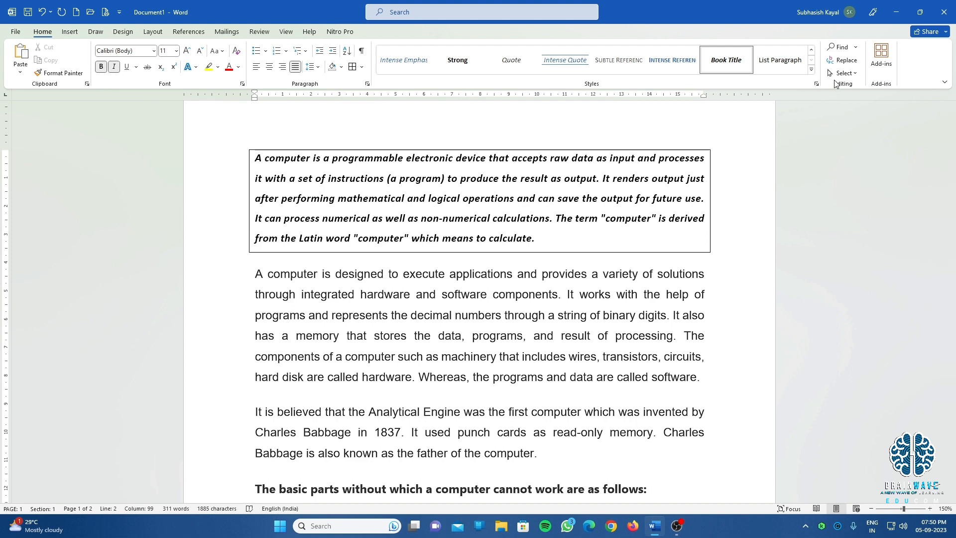
pyautogui.click(855, 48)
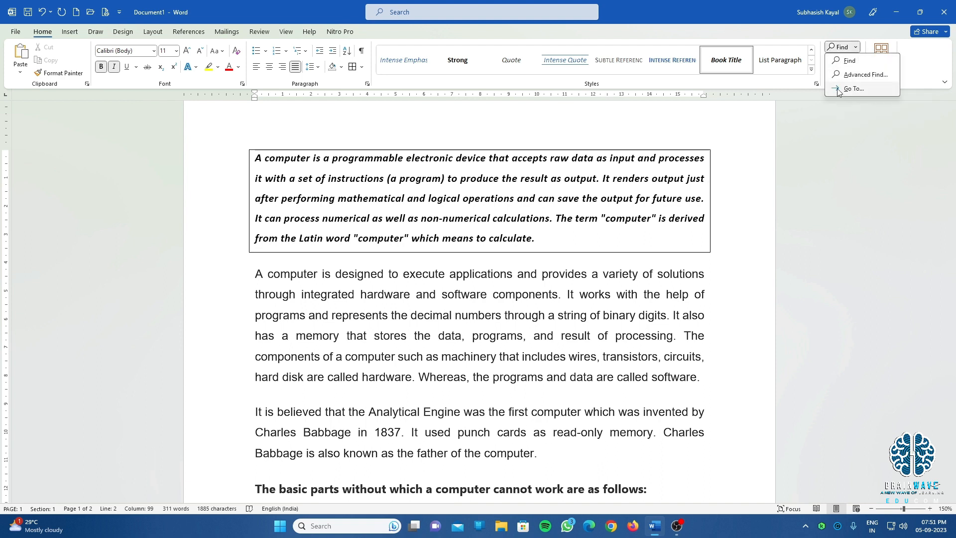
pyautogui.click(850, 60)
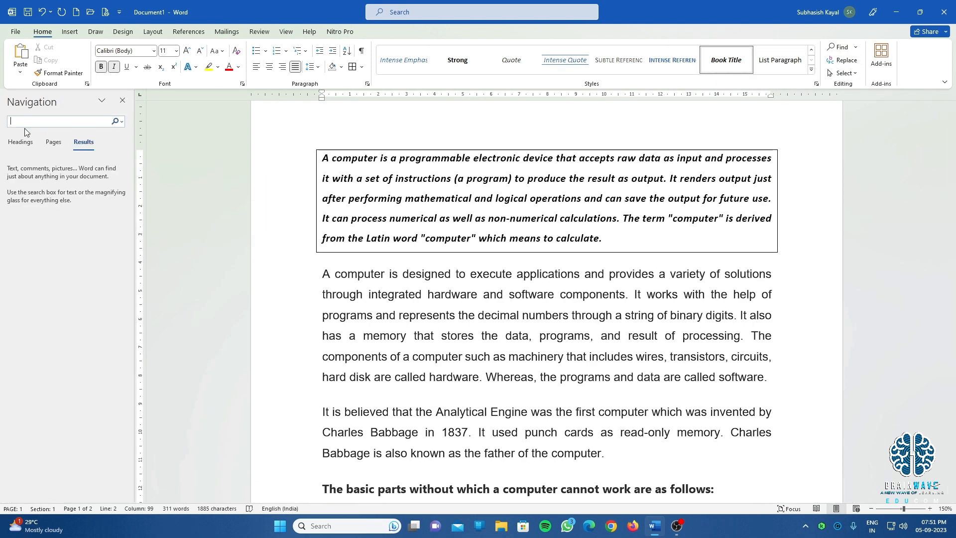
pyautogui.click(122, 100)
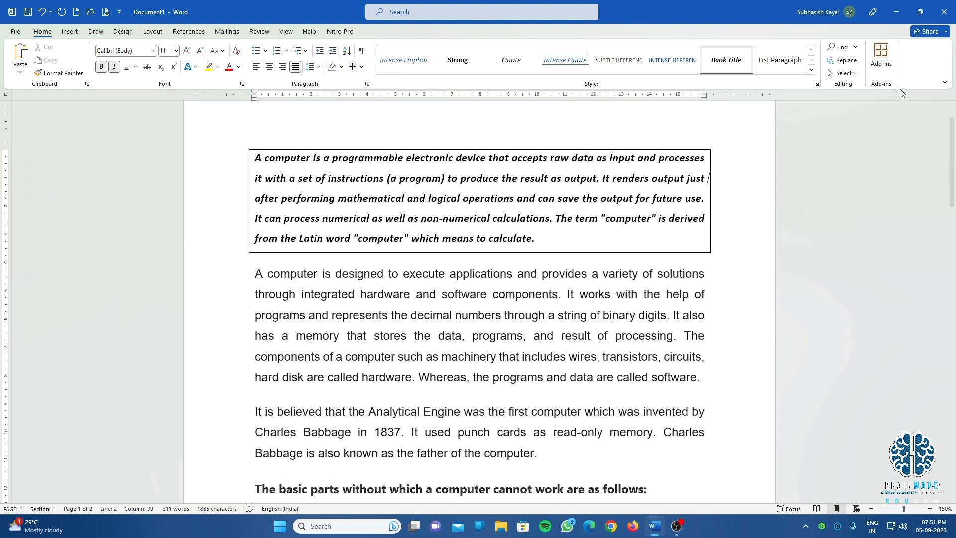
# Search the document for "computer" and look through the highlighted occurrences.
pyautogui.click(840, 50)
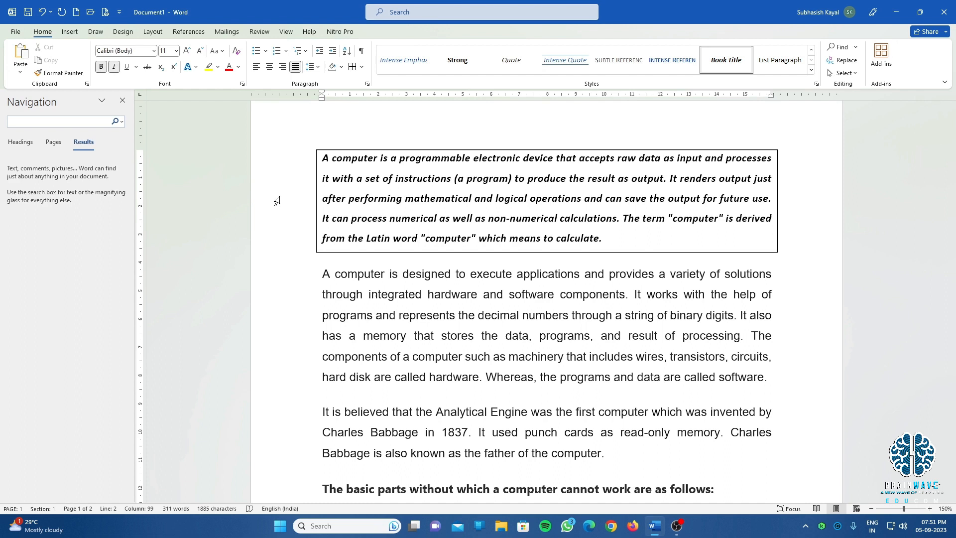
pyautogui.write('v')
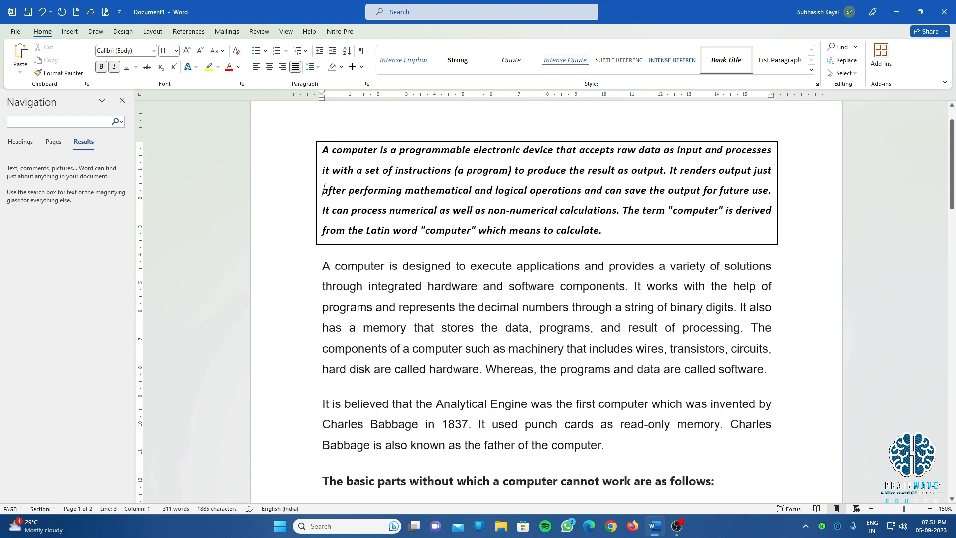
pyautogui.write('computer')
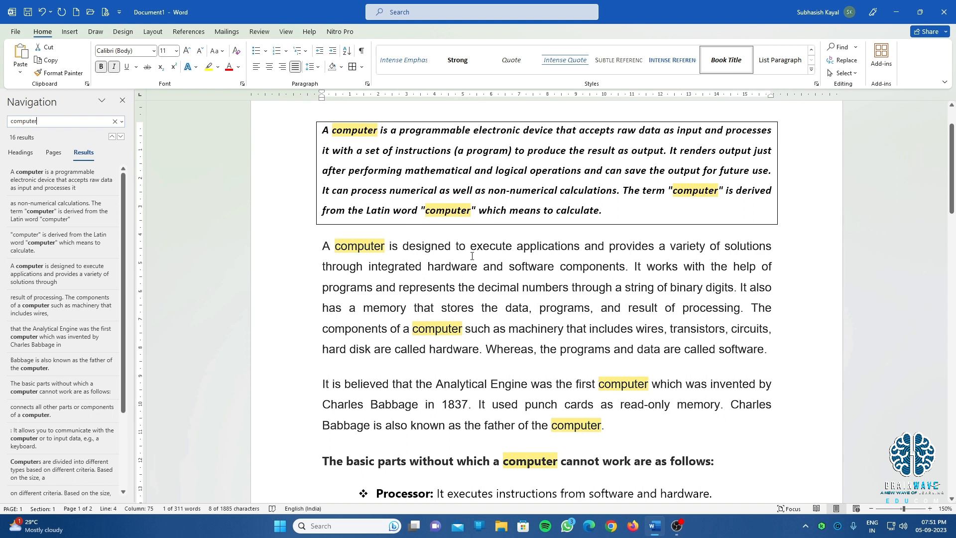
pyautogui.scroll(-8, 472, 256)
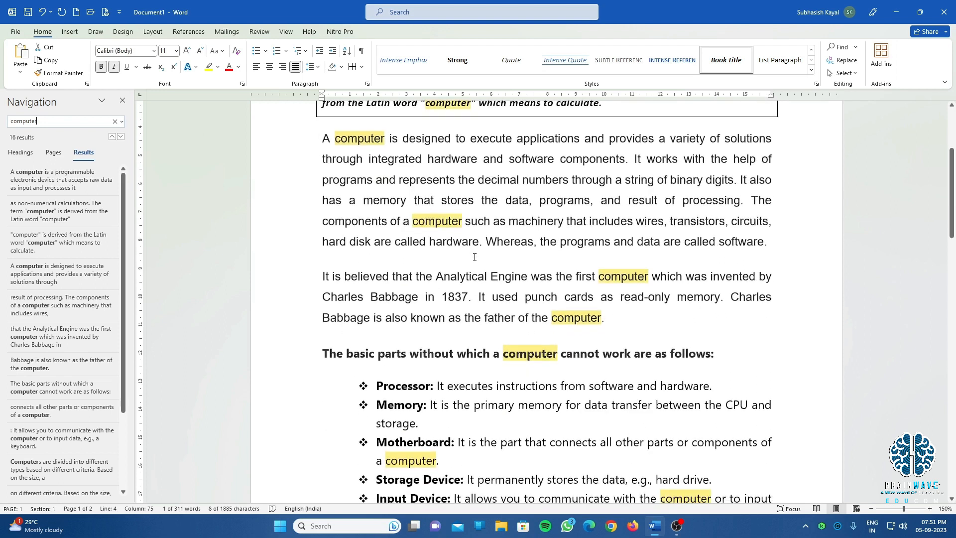
pyautogui.scroll(-1, 479, 258)
pyautogui.scroll(8, 468, 256)
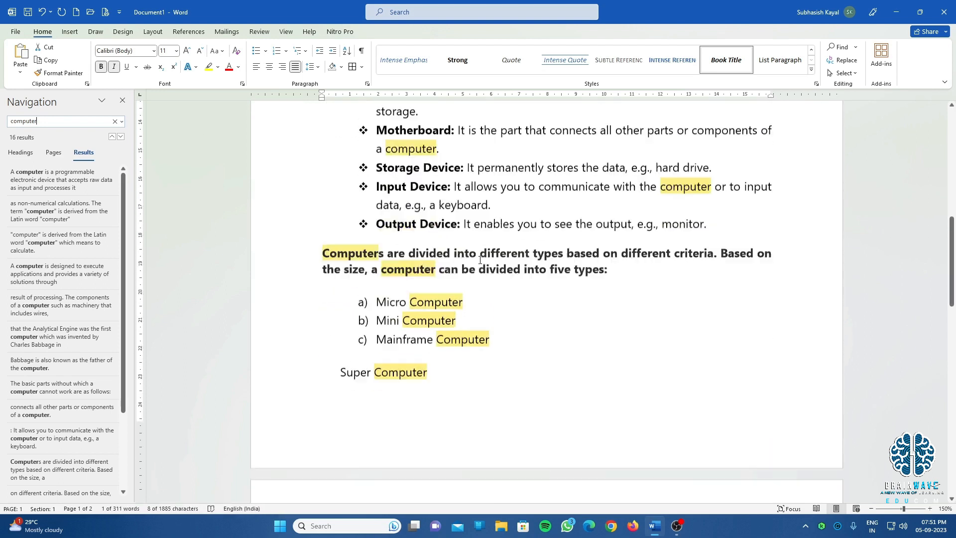
pyautogui.scroll(3, 461, 256)
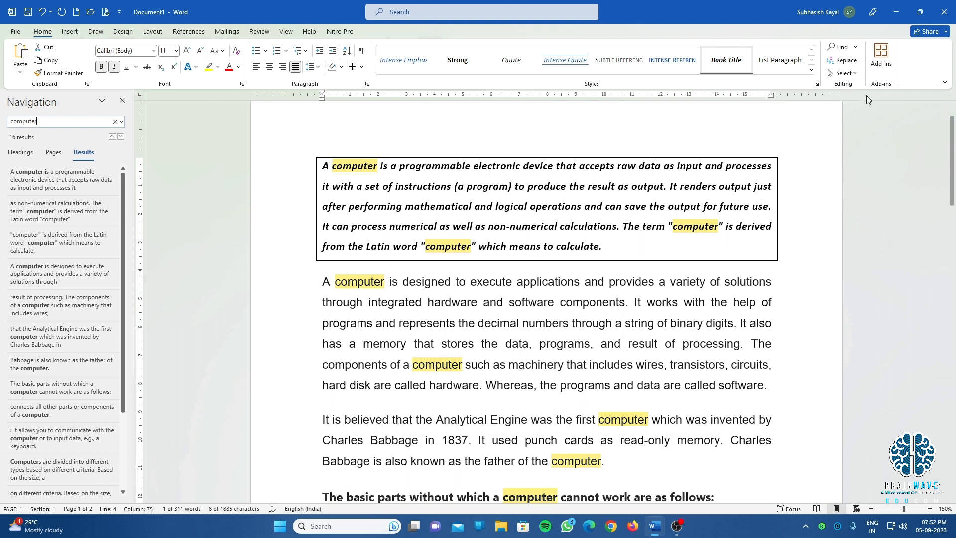
pyautogui.click(851, 63)
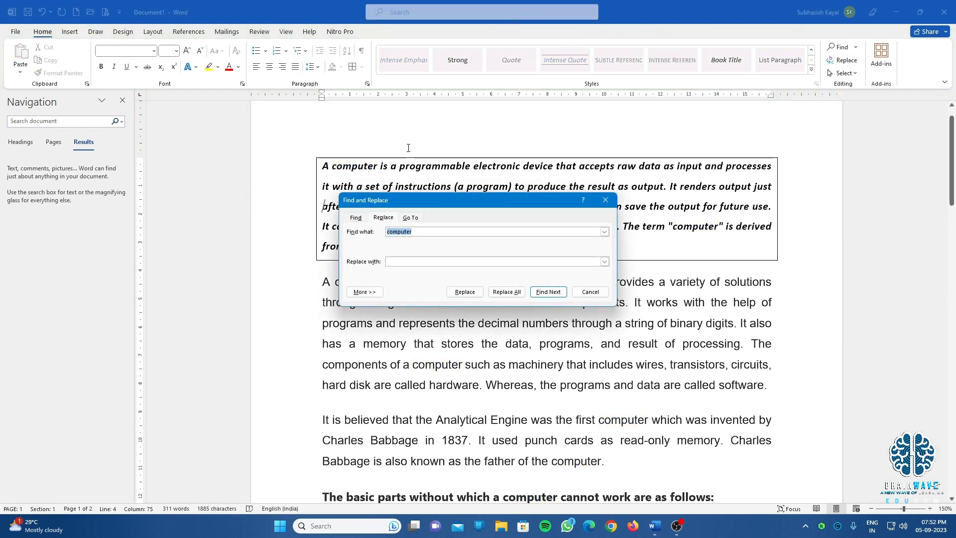
pyautogui.click(62, 120)
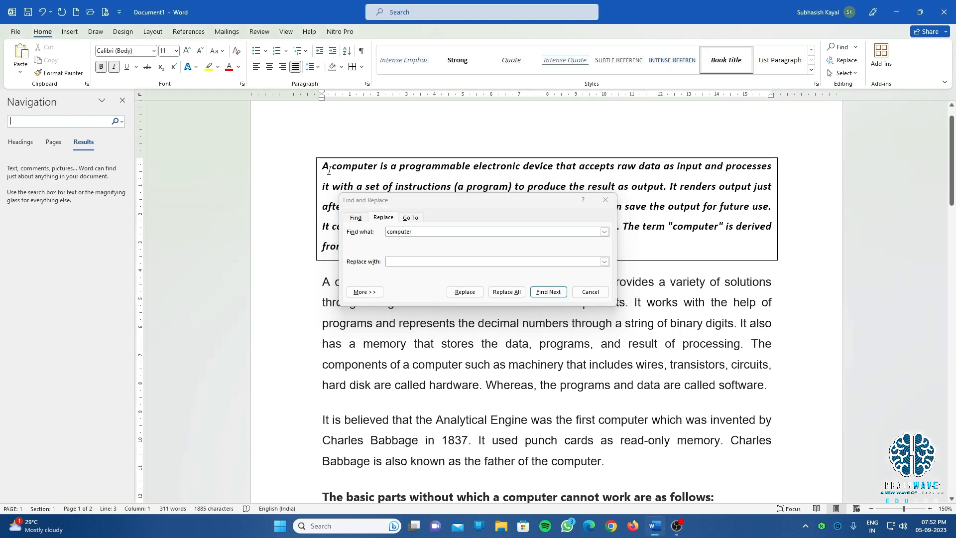
pyautogui.click(475, 199)
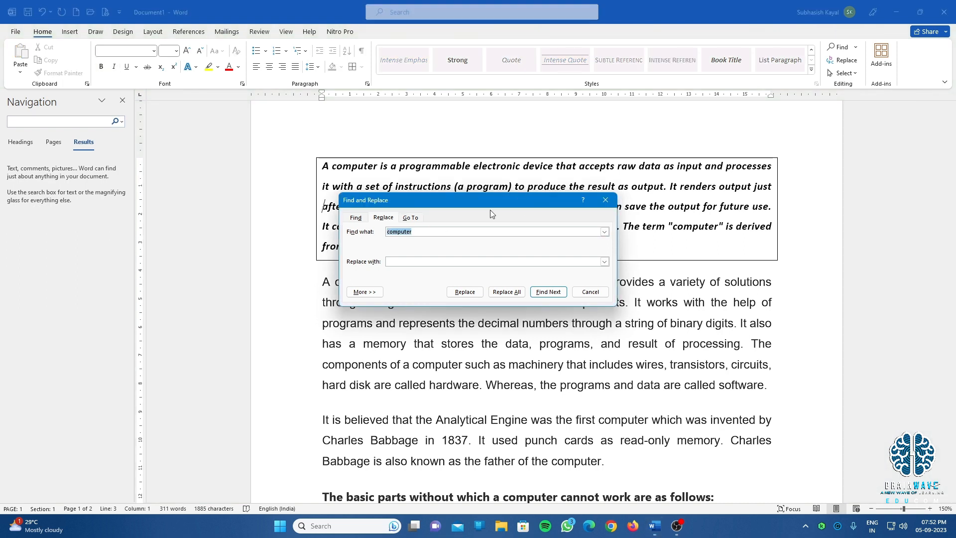
pyautogui.click(602, 199)
pyautogui.click(843, 48)
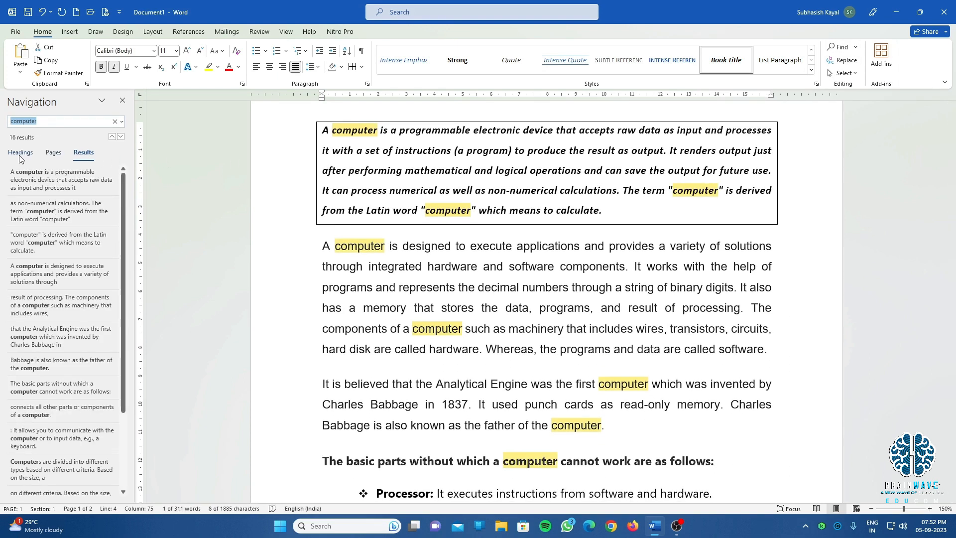
pyautogui.click(844, 59)
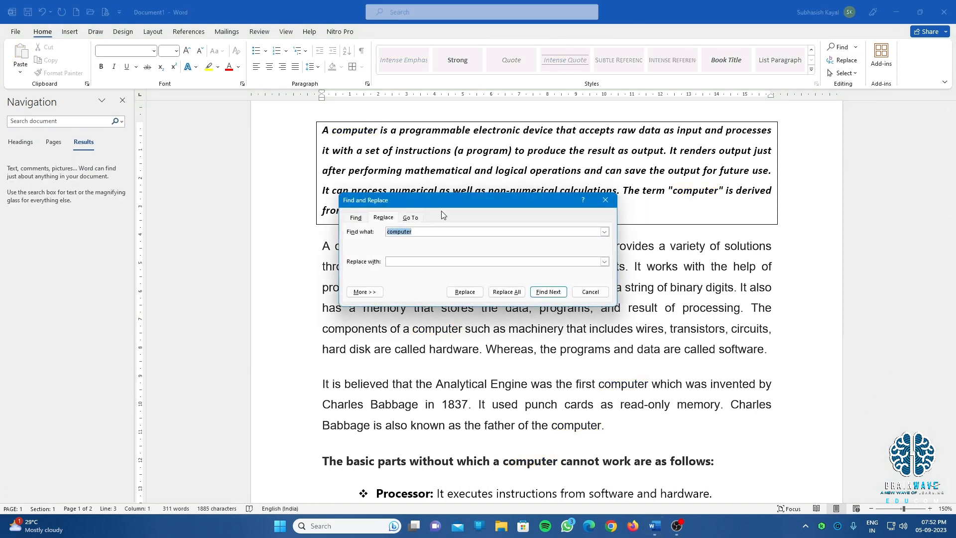
pyautogui.click(605, 201)
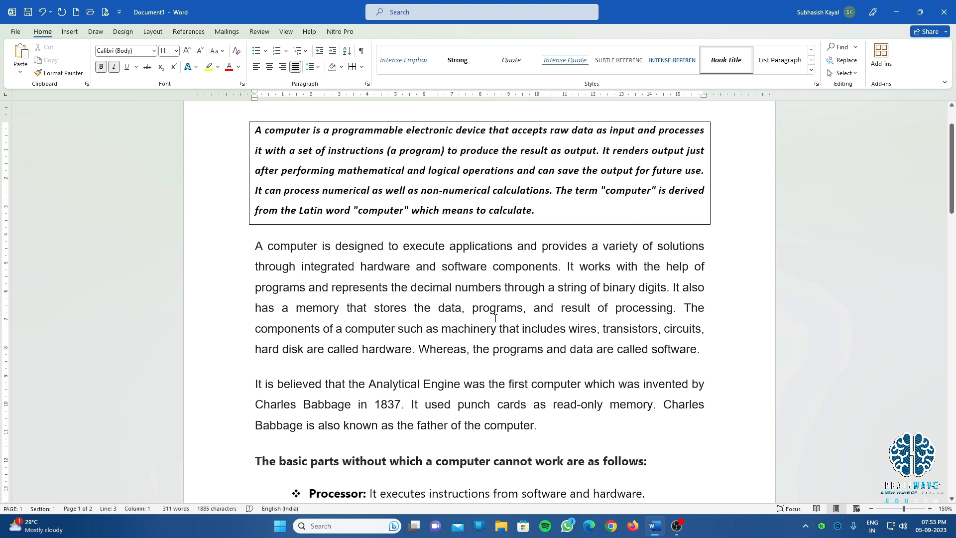
# Reopen the document search to highlight every occurrence of "computer" again.
pyautogui.hotkey('ctrl', 'f')
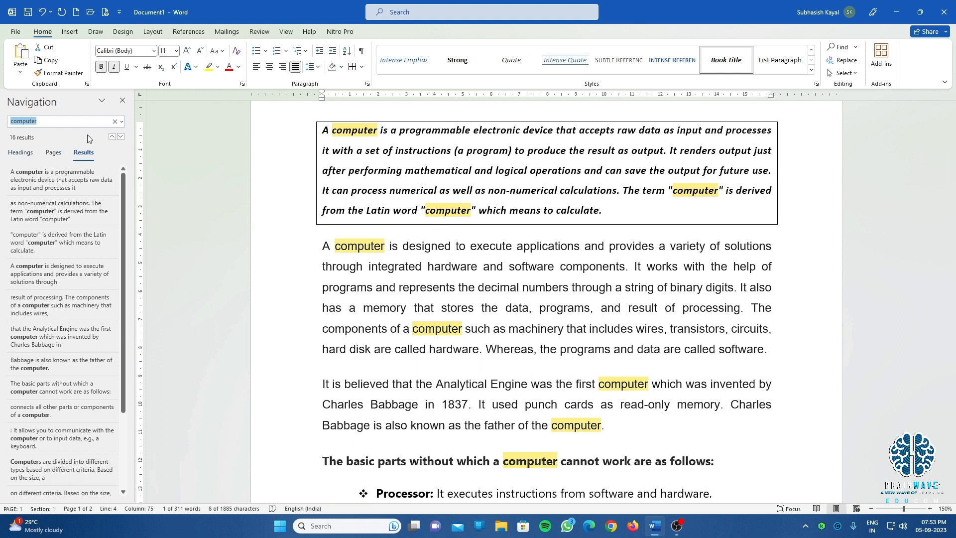
pyautogui.click(123, 99)
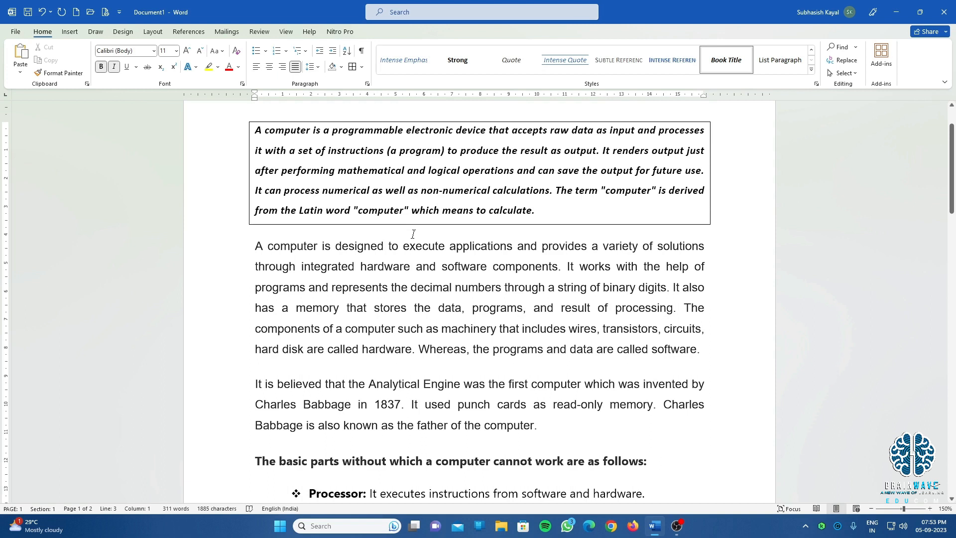
pyautogui.hotkey('ctrl', 'f')
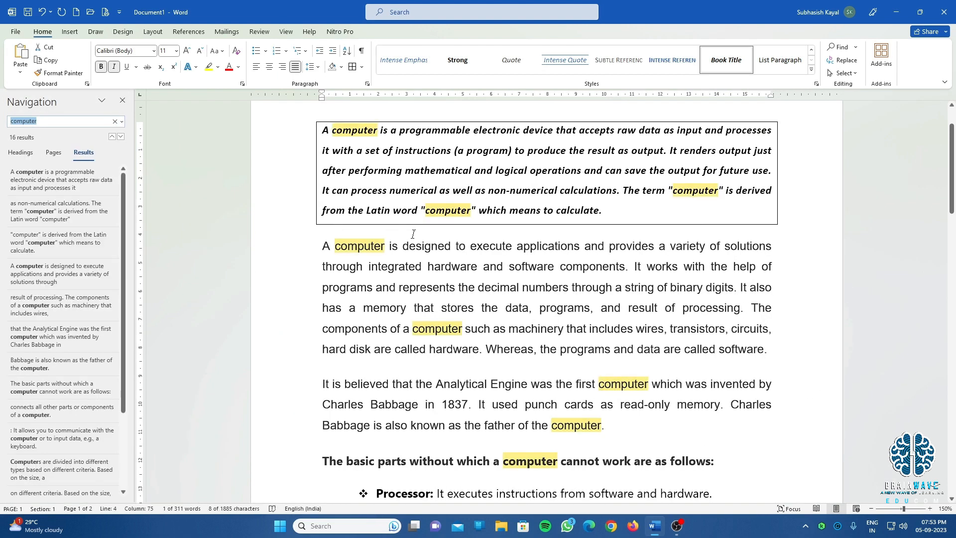
# Replace every occurrence of "computer" with "PC" throughout the document.
pyautogui.click(122, 101)
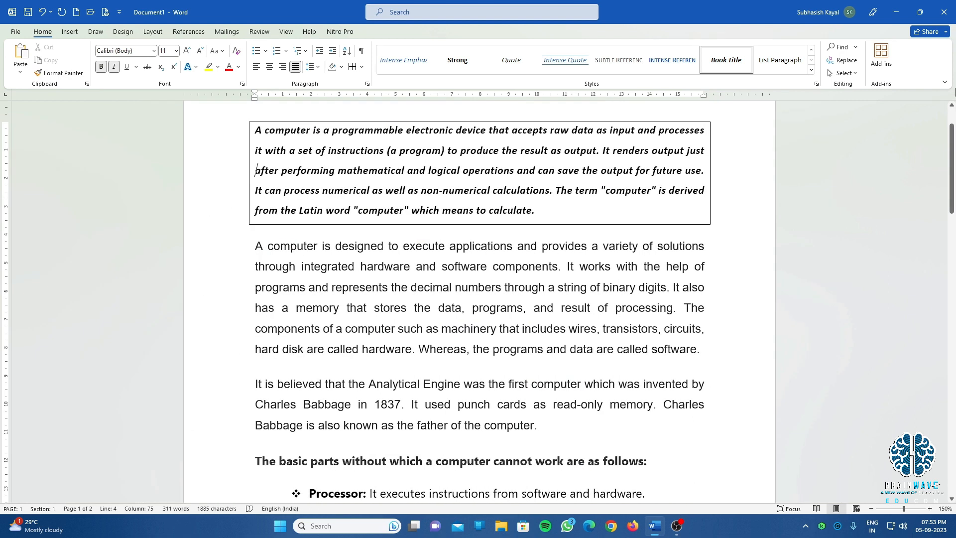
pyautogui.click(844, 60)
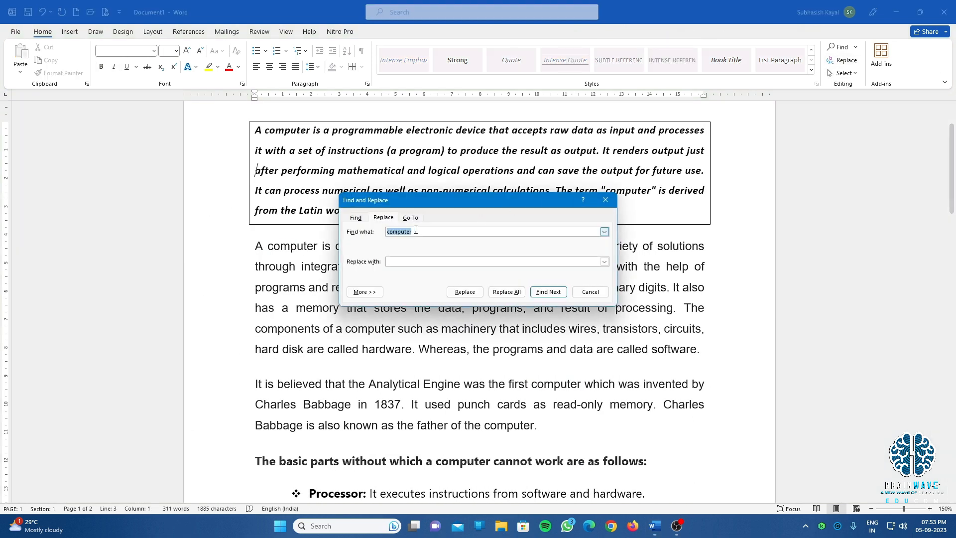
pyautogui.click(397, 259)
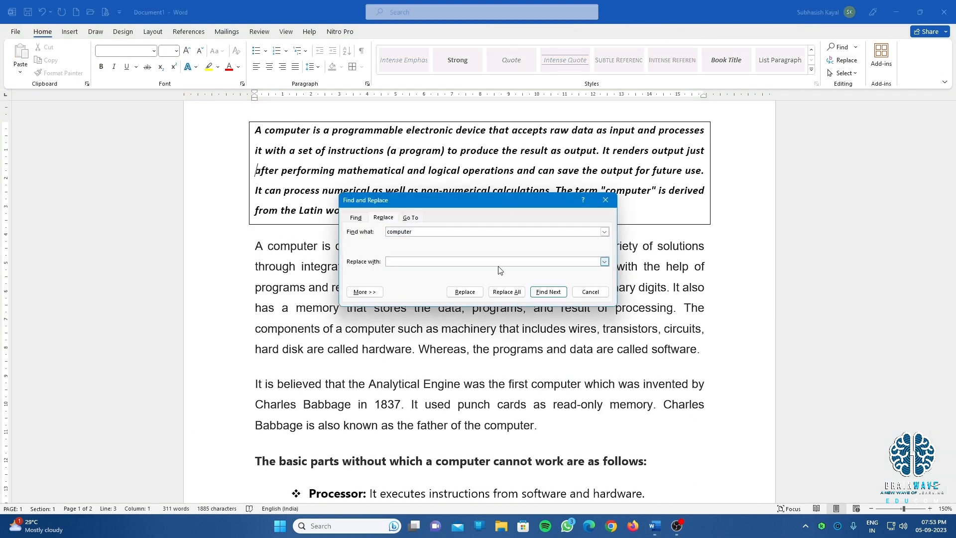
pyautogui.write('PC')
pyautogui.click(504, 292)
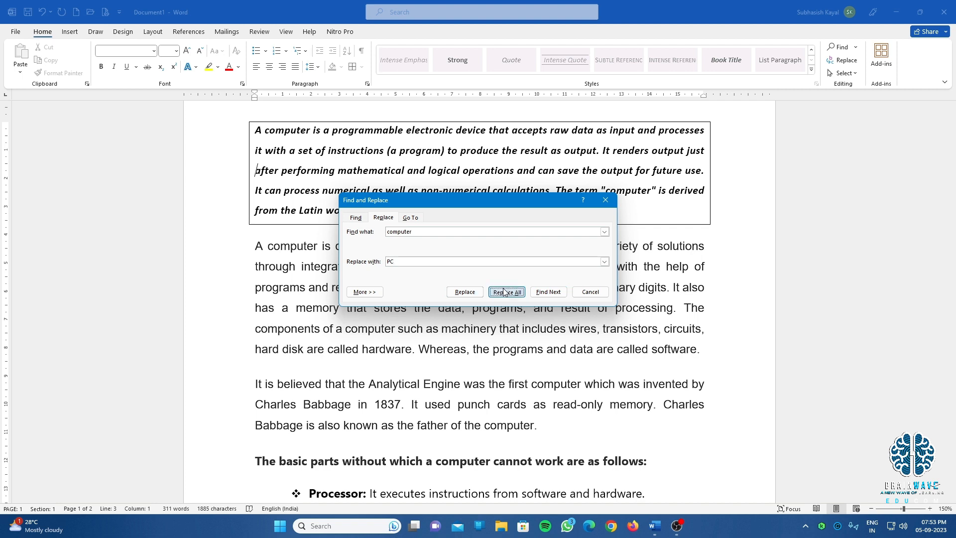
pyautogui.click(482, 289)
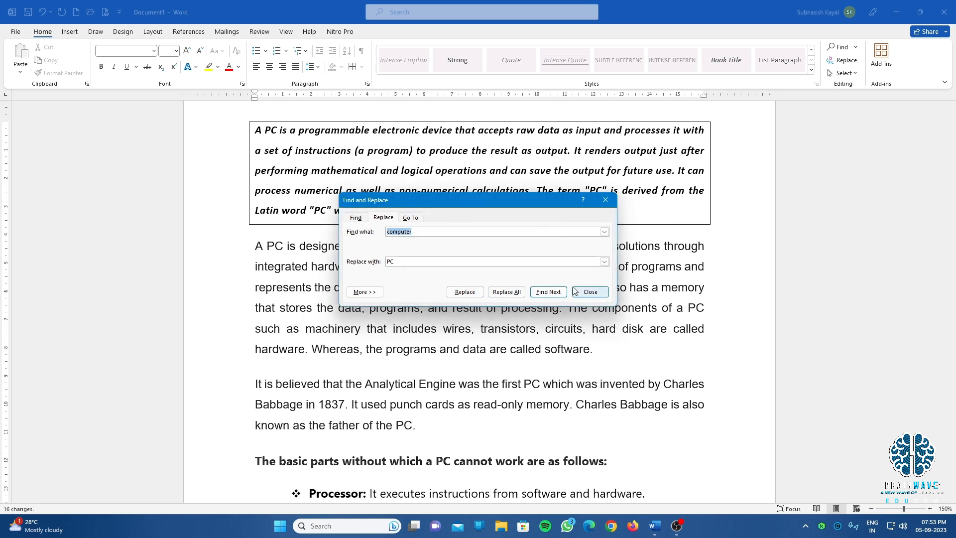
pyautogui.click(579, 293)
# Look through the whole document to check the replaced words in the paragraphs, headings and lists.
pyautogui.scroll(-1, 581, 292)
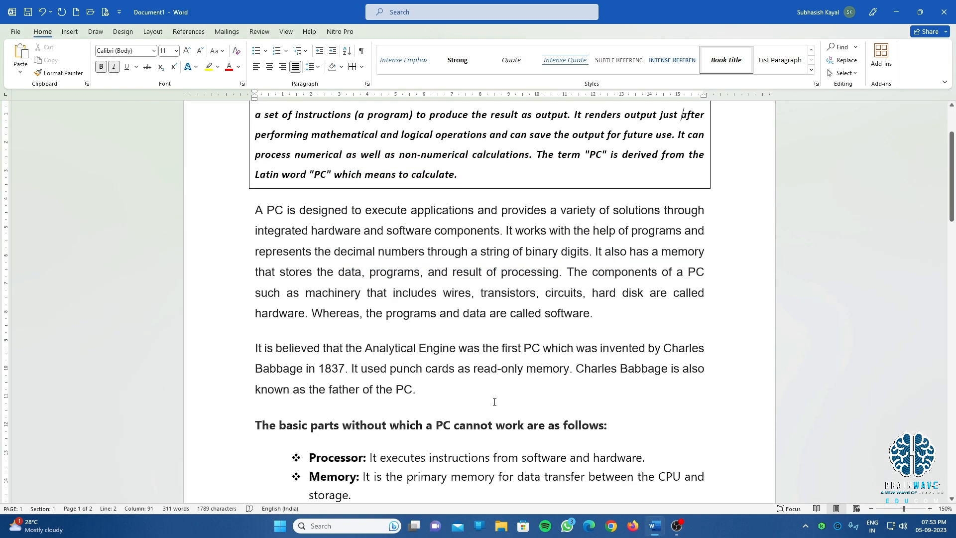
pyautogui.scroll(2, 497, 336)
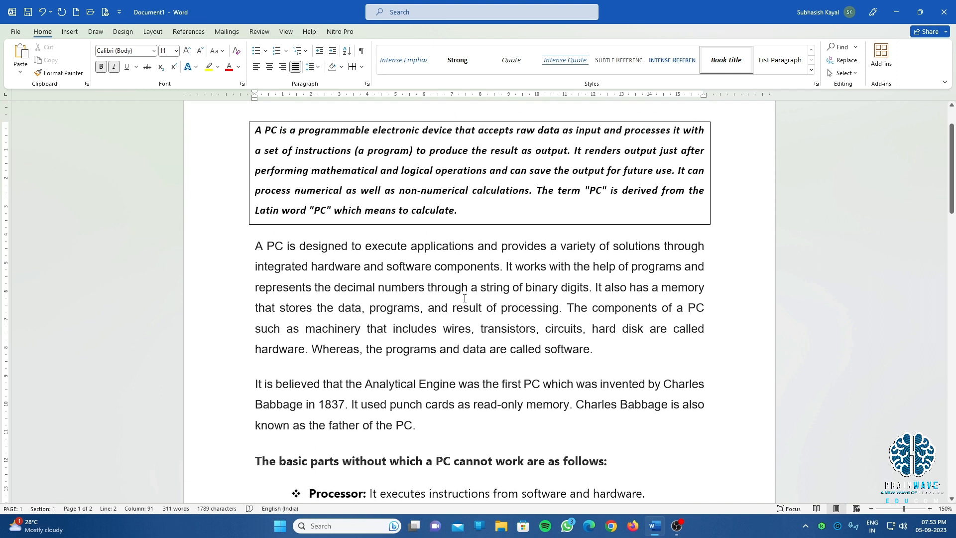
pyautogui.scroll(-4, 322, 273)
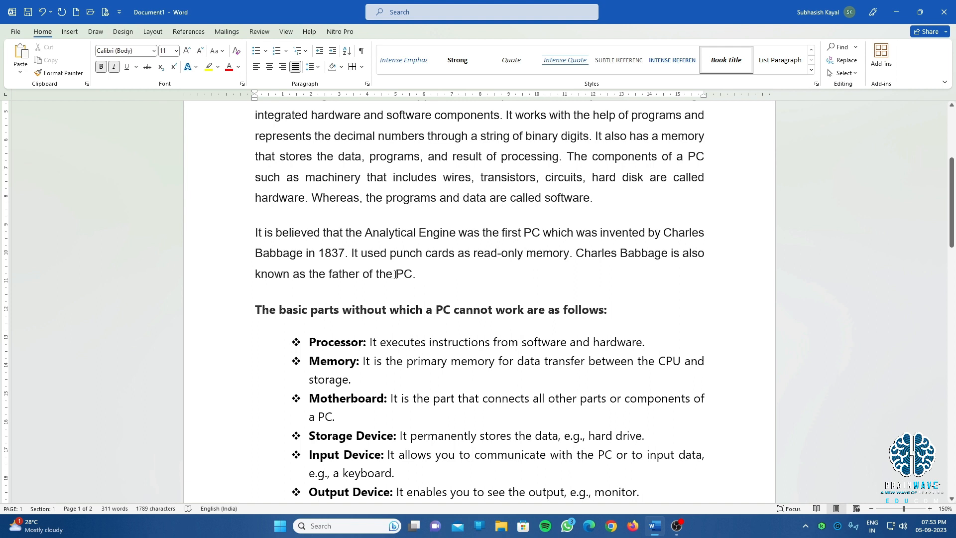
pyautogui.scroll(-7, 395, 274)
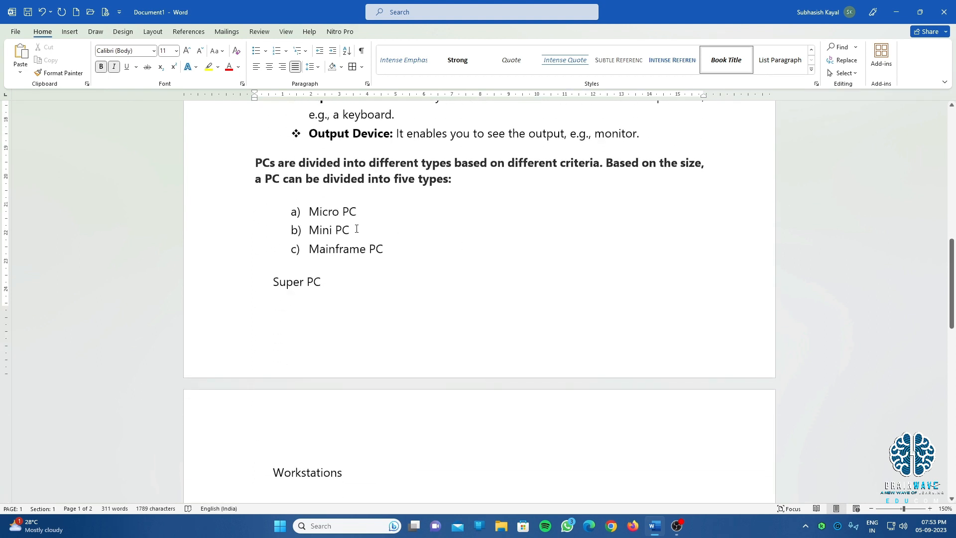
pyautogui.scroll(-2, 534, 225)
pyautogui.scroll(5, 534, 224)
pyautogui.scroll(9, 534, 224)
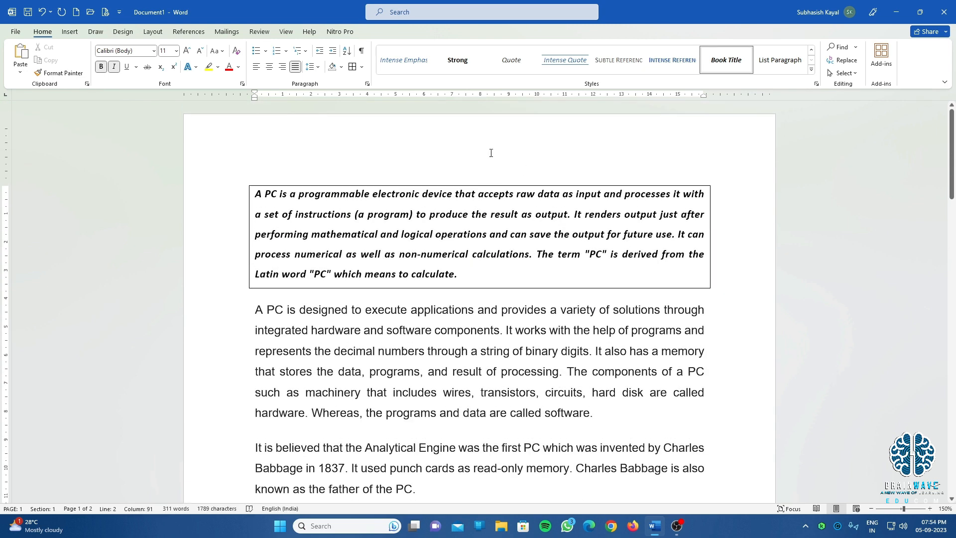
# Select the entire document with Select All, reselect only from the opening paragraph into the third one, and clear the selection.
pyautogui.click(341, 197)
pyautogui.click(850, 74)
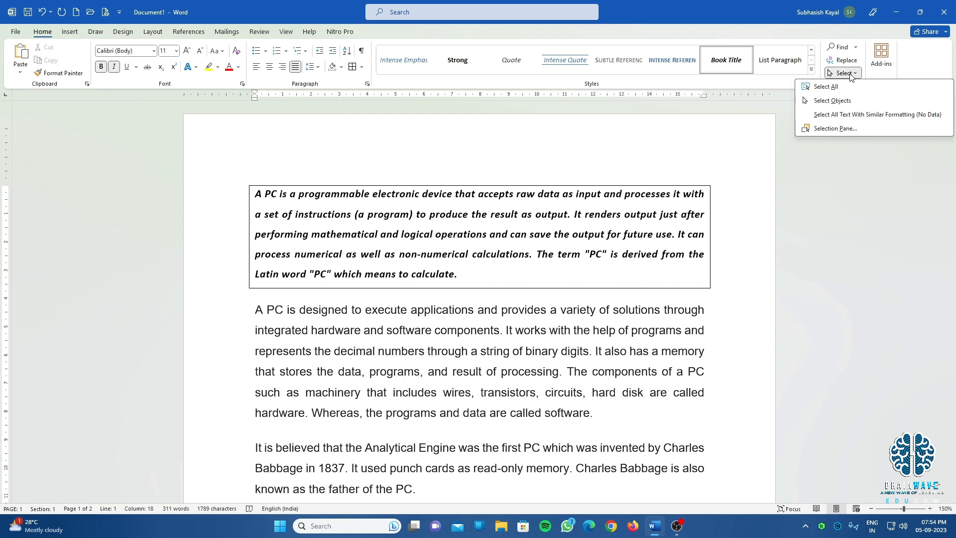
pyautogui.click(826, 87)
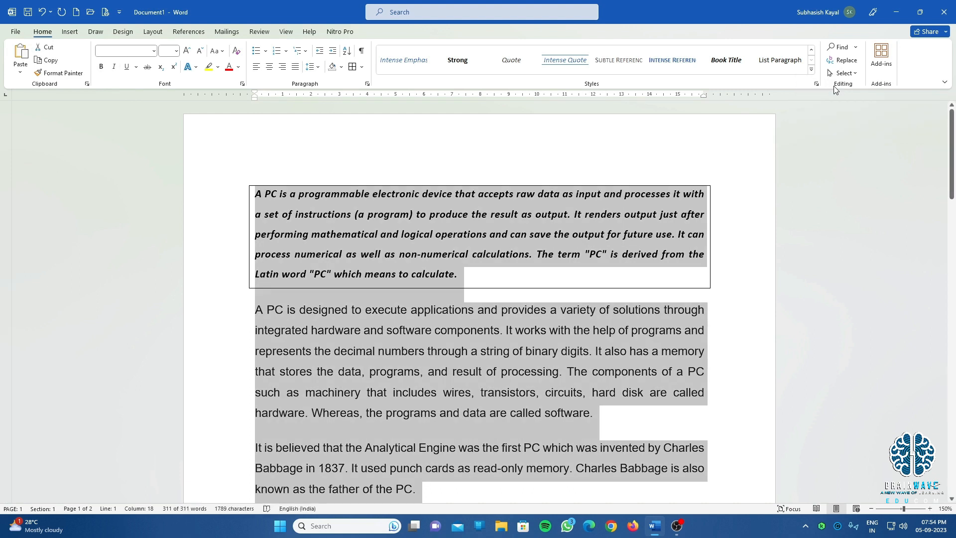
pyautogui.click(667, 135)
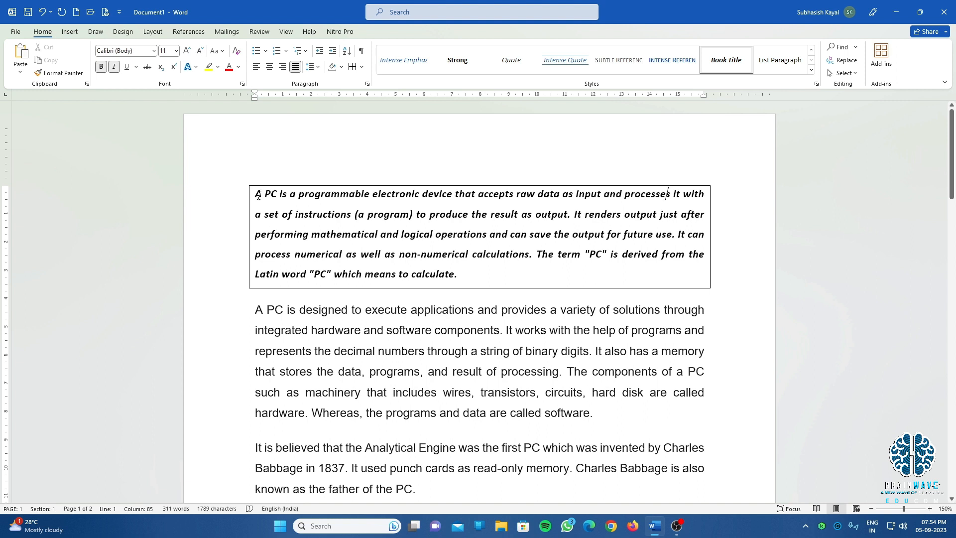
pyautogui.moveTo(254, 195); pyautogui.dragTo(569, 448)
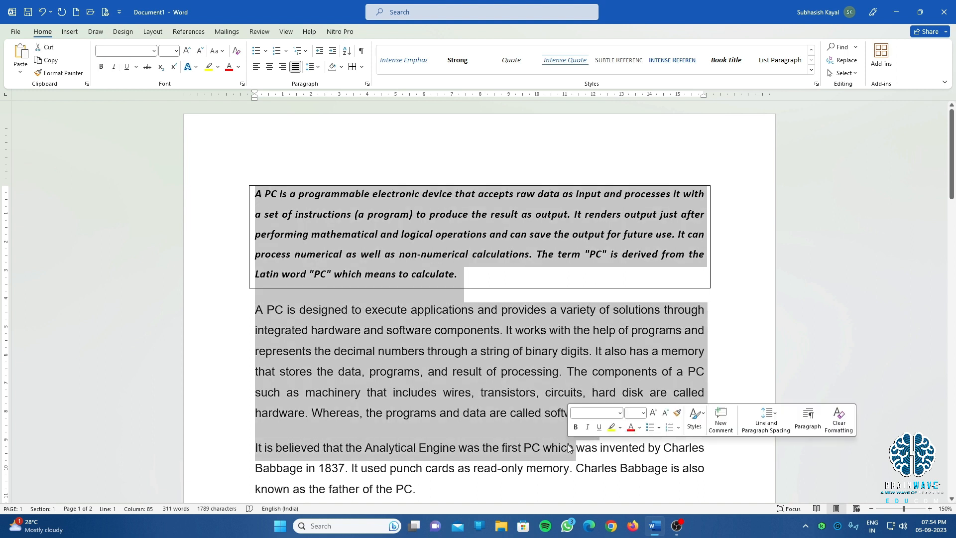
pyautogui.click(739, 227)
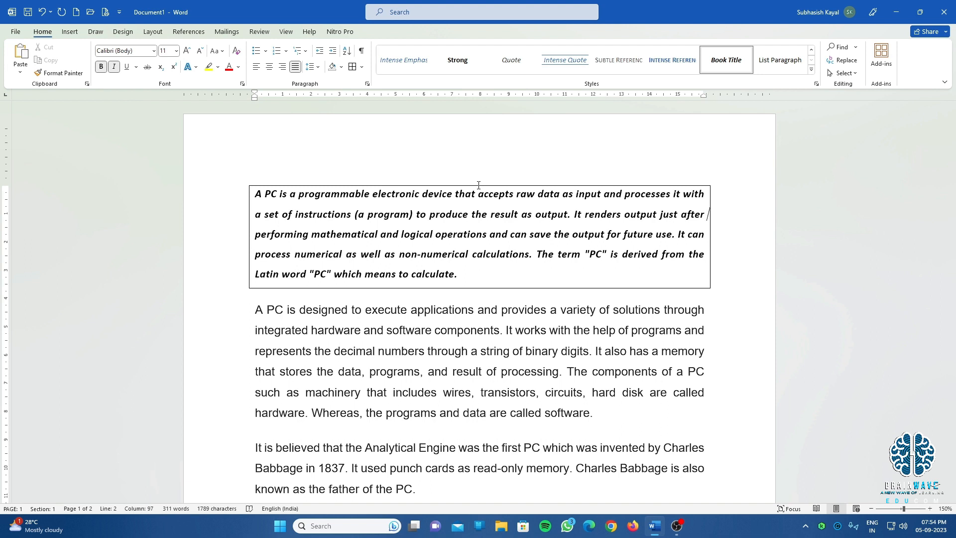
pyautogui.click(384, 214)
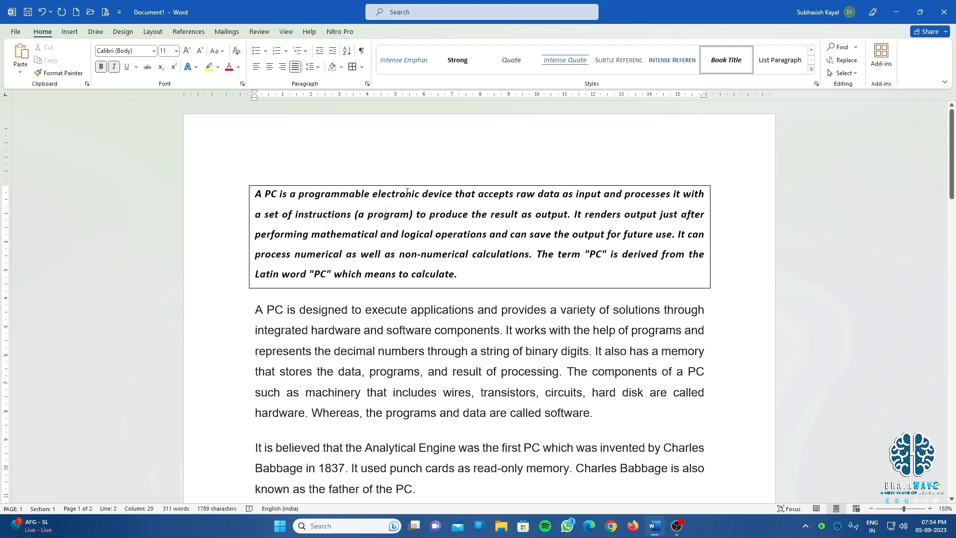
pyautogui.click(341, 195)
pyautogui.click(437, 235)
pyautogui.click(52, 74)
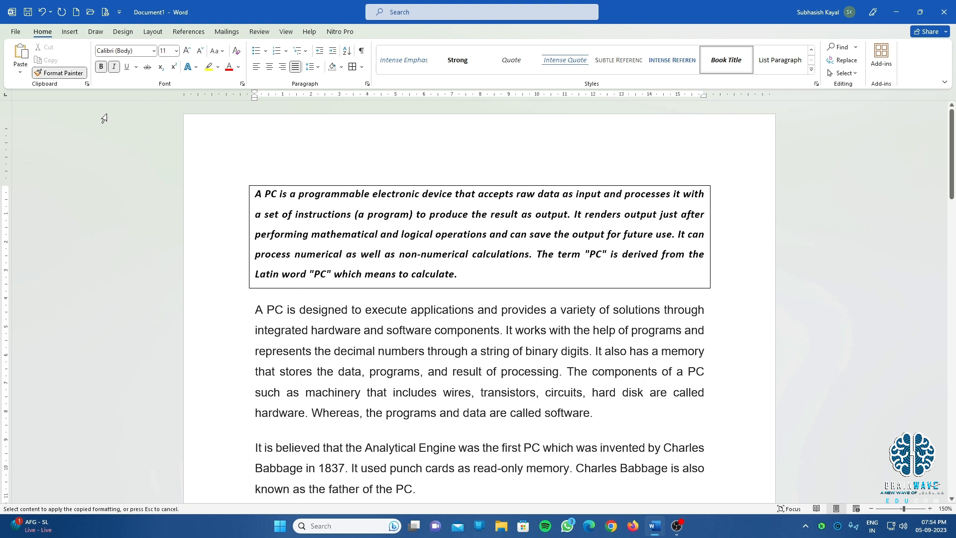
pyautogui.click(407, 216)
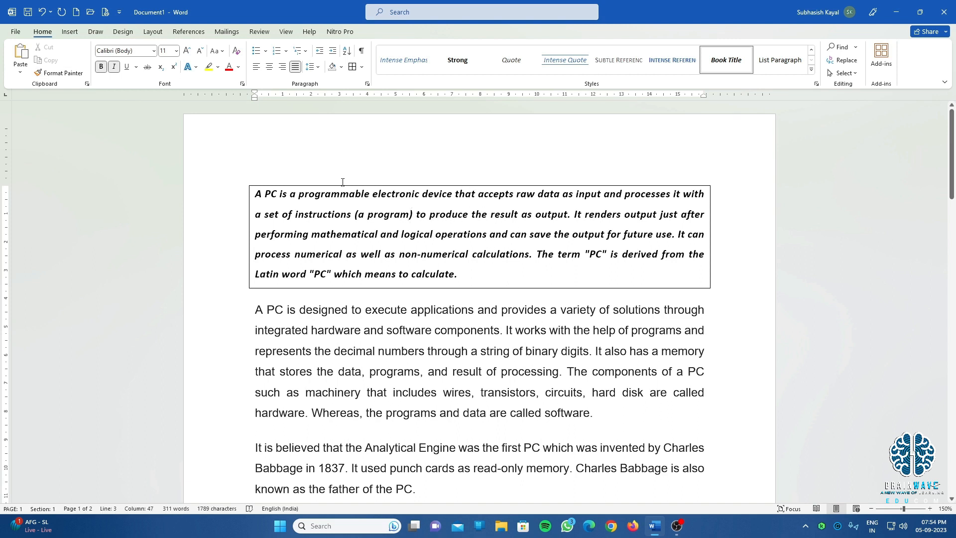
# Copy the bordered opening paragraph's formatting onto the second and third paragraphs with Format Painter.
pyautogui.click(67, 74)
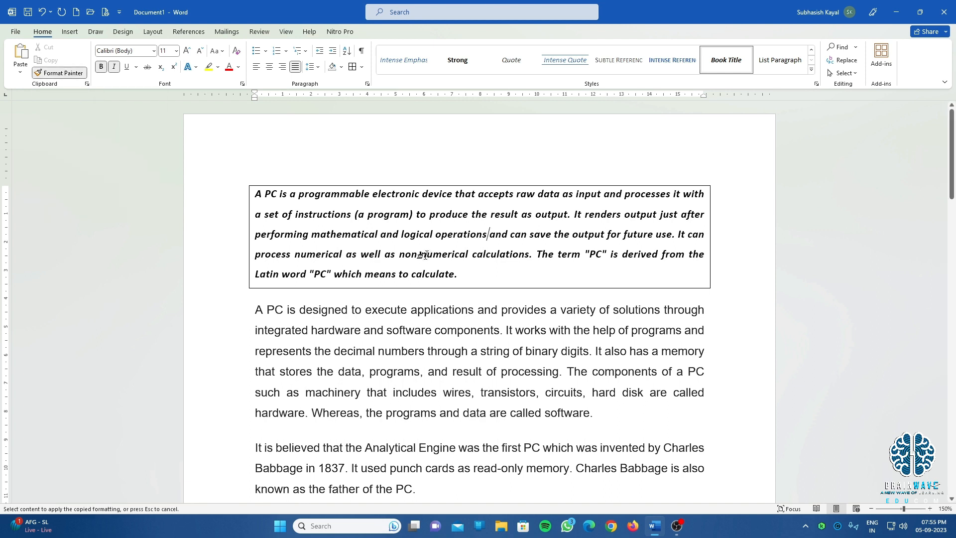
pyautogui.scroll(-2, 423, 248)
pyautogui.scroll(-1, 422, 247)
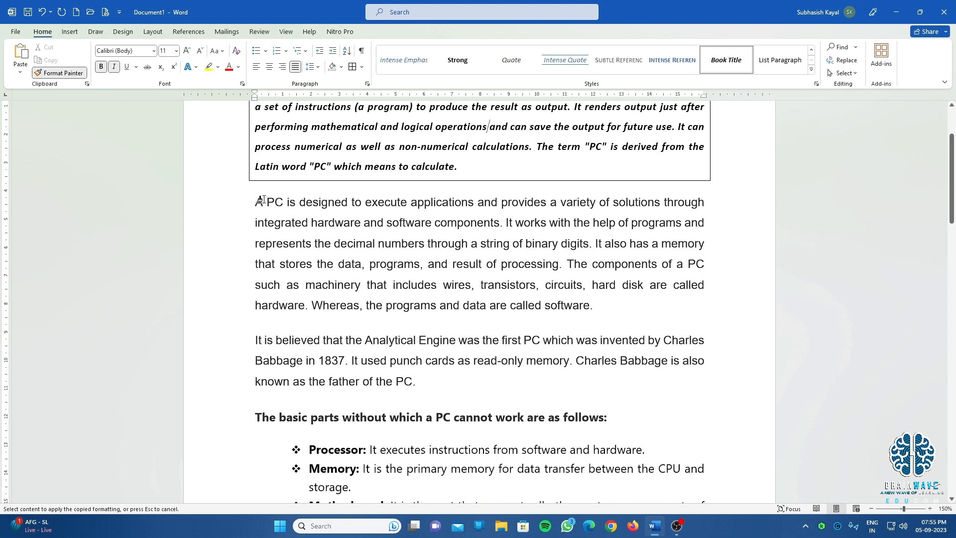
pyautogui.moveTo(254, 200)
pyautogui.mouseDown()
pyautogui.moveTo(314, 222)
pyautogui.moveTo(460, 307)
pyautogui.moveTo(491, 377)
pyautogui.mouseUp()
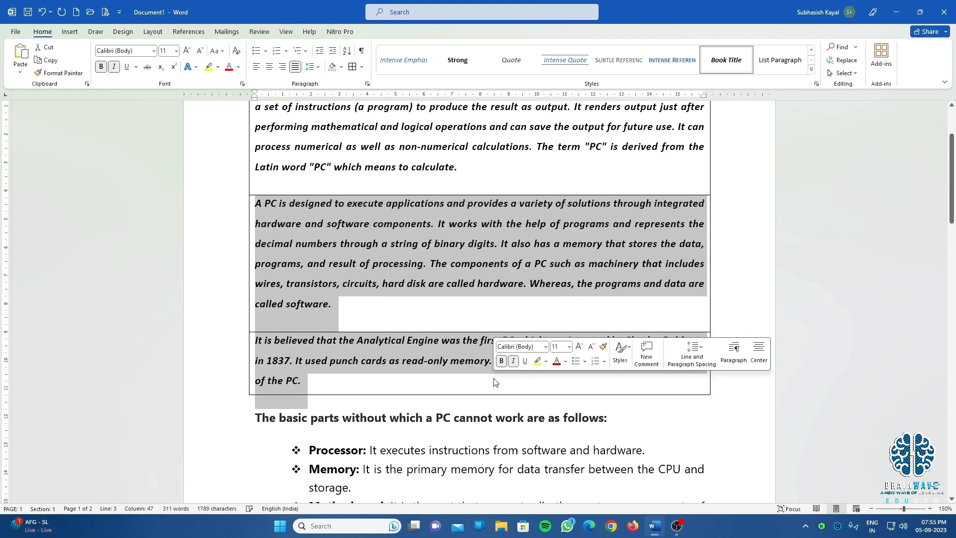
pyautogui.click(509, 306)
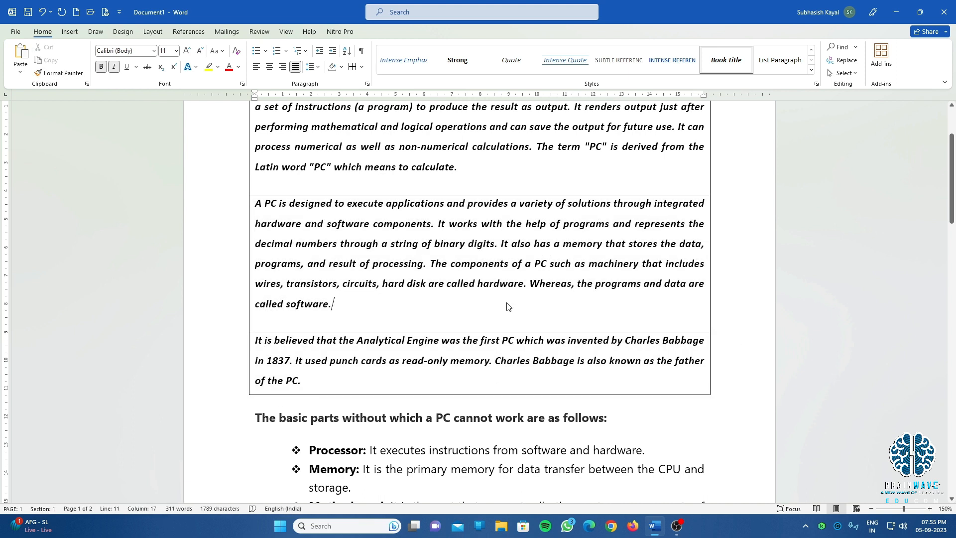